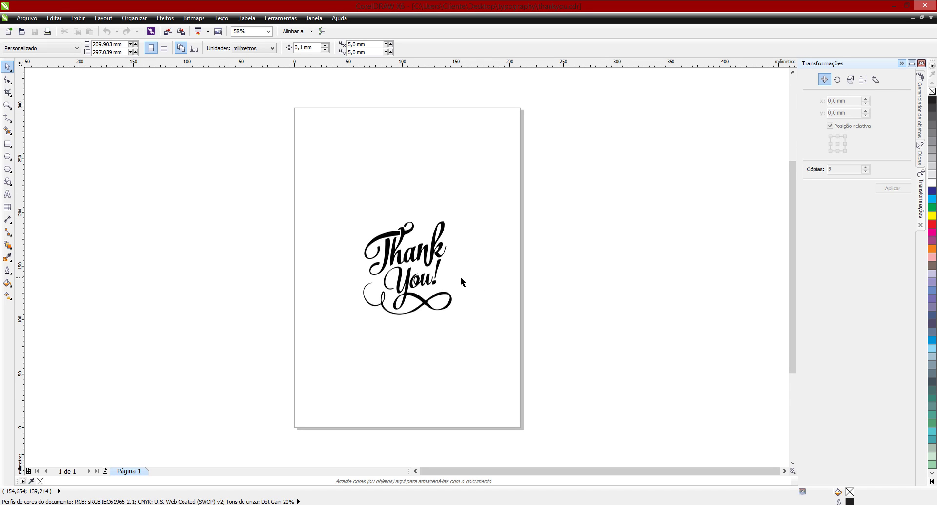
Try to move the Thank You! lettering up and to the left on the page
click(400, 255)
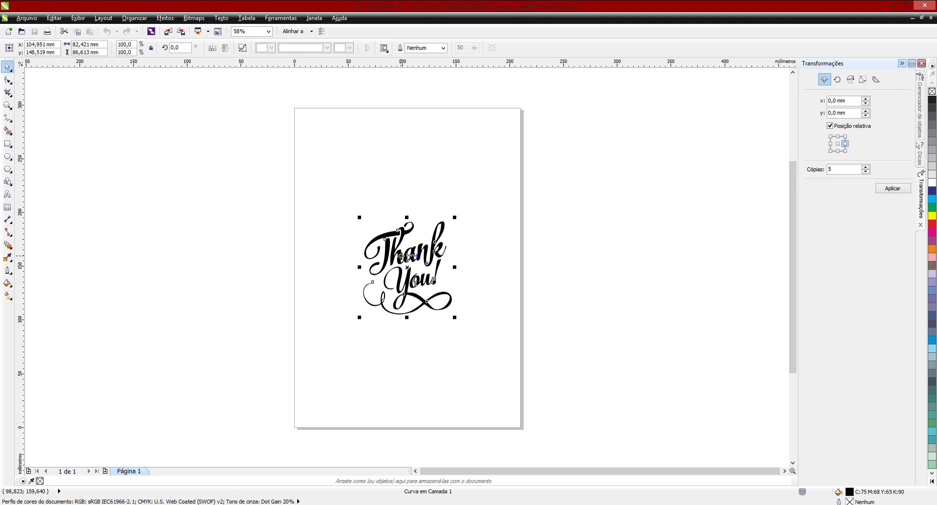
scroll(401, 255, up, 3)
click(537, 310)
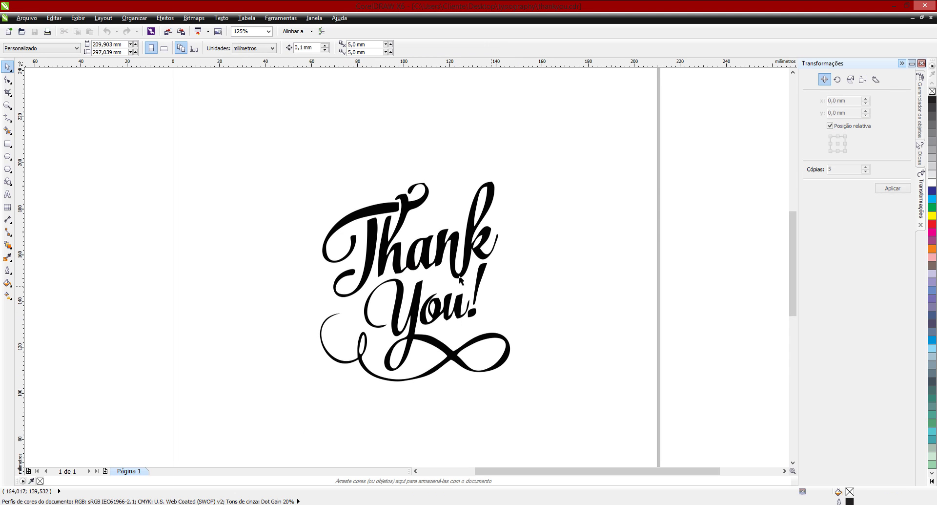
click(449, 254)
click(544, 266)
drag(434, 341, 388, 268)
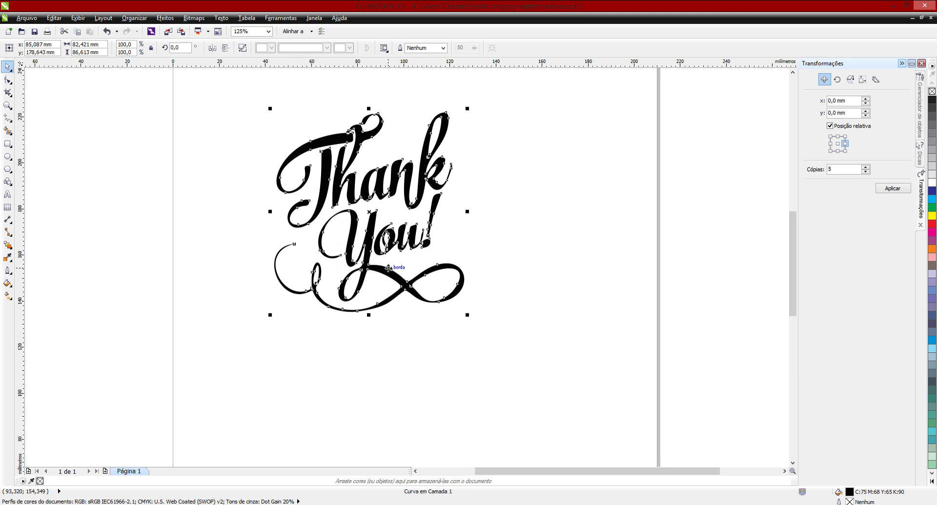
Examine the curve nodes of the Thank You! lettering up close with the Shape tool
key(F10)
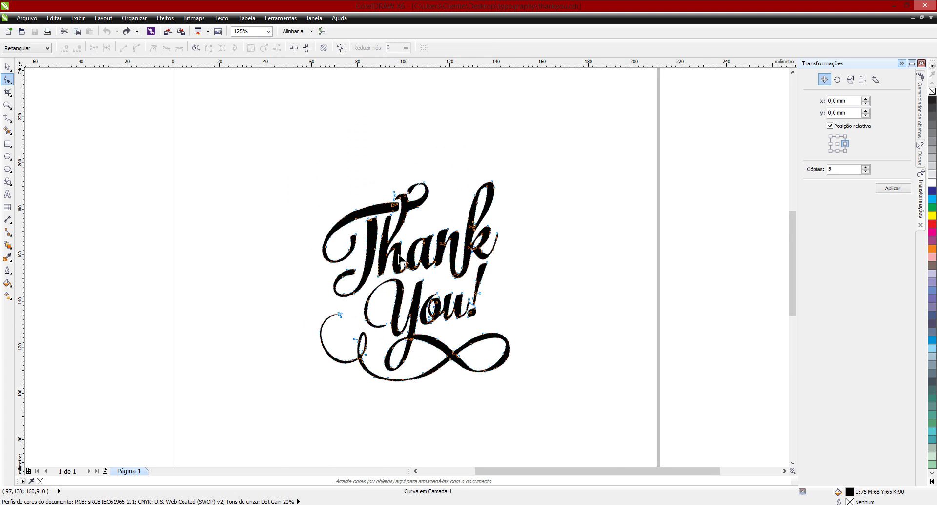
scroll(395, 252, up, 5)
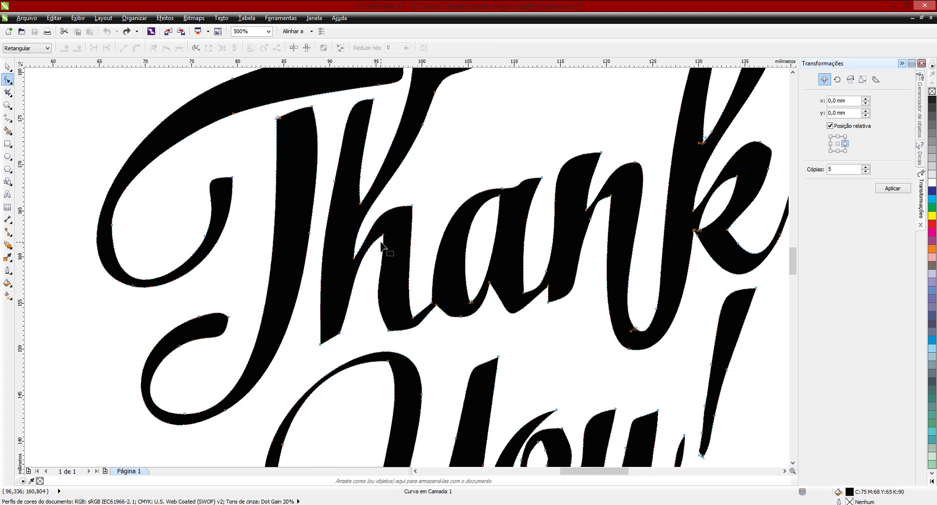
click(8, 67)
scroll(134, 122, down, 5)
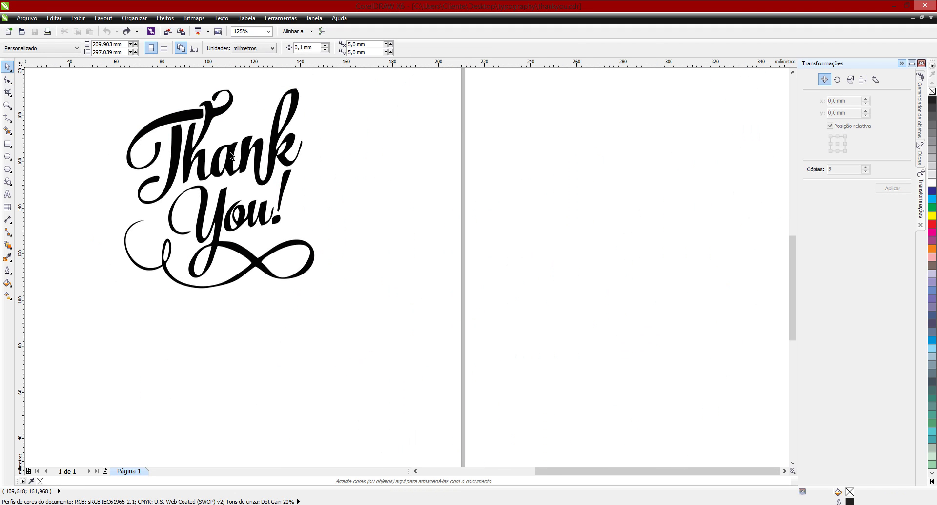
click(637, 287)
scroll(611, 366, up, 2)
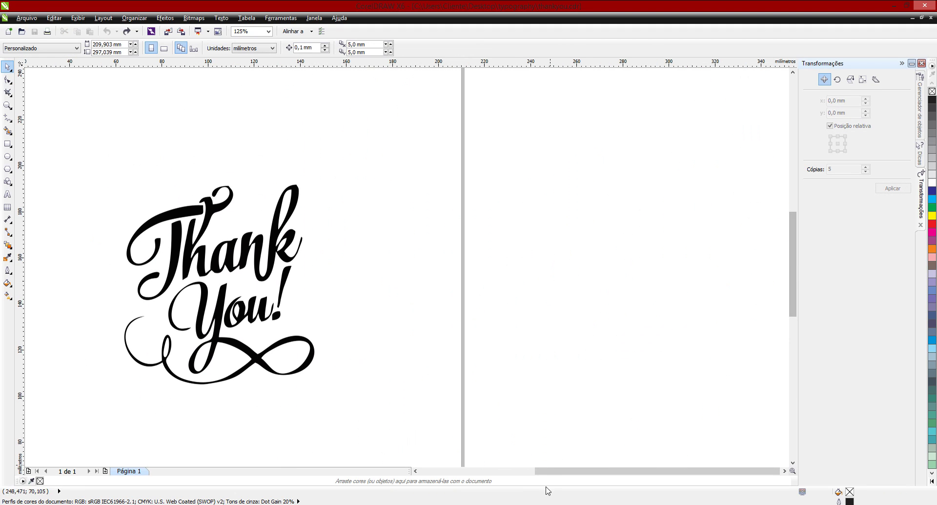
scroll(562, 471, left, 2)
scroll(563, 475, left, 2)
click(392, 252)
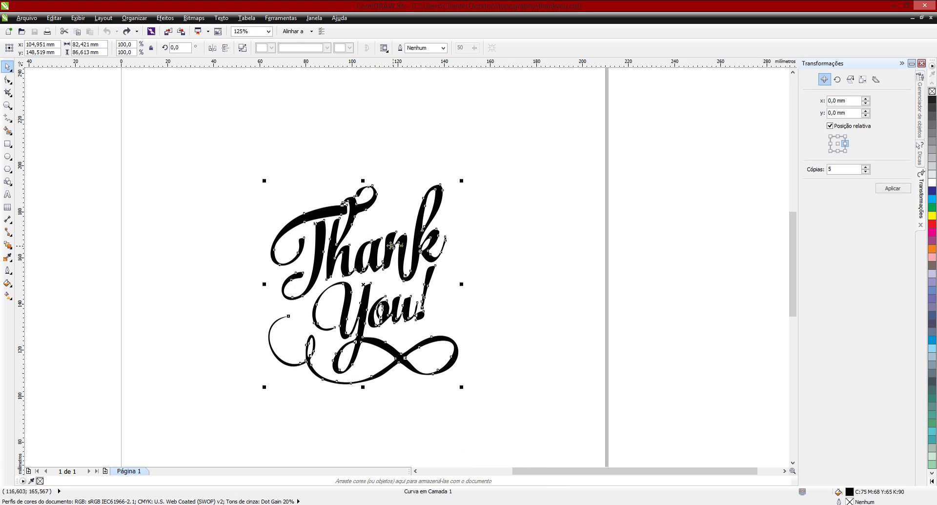
click(469, 256)
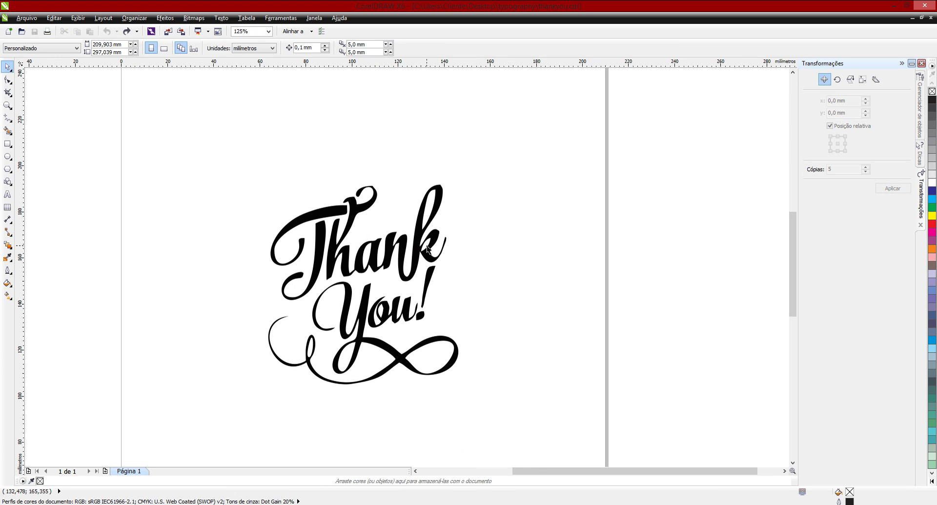
click(427, 249)
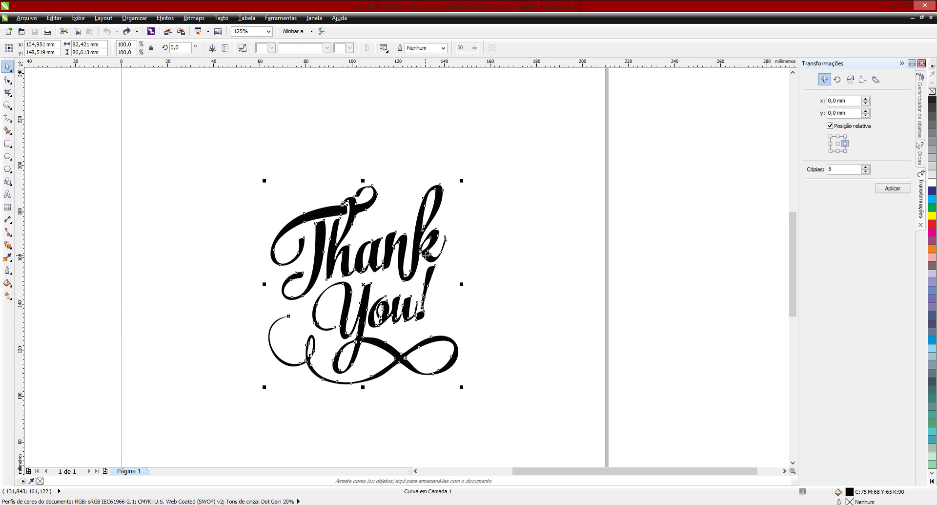
click(464, 266)
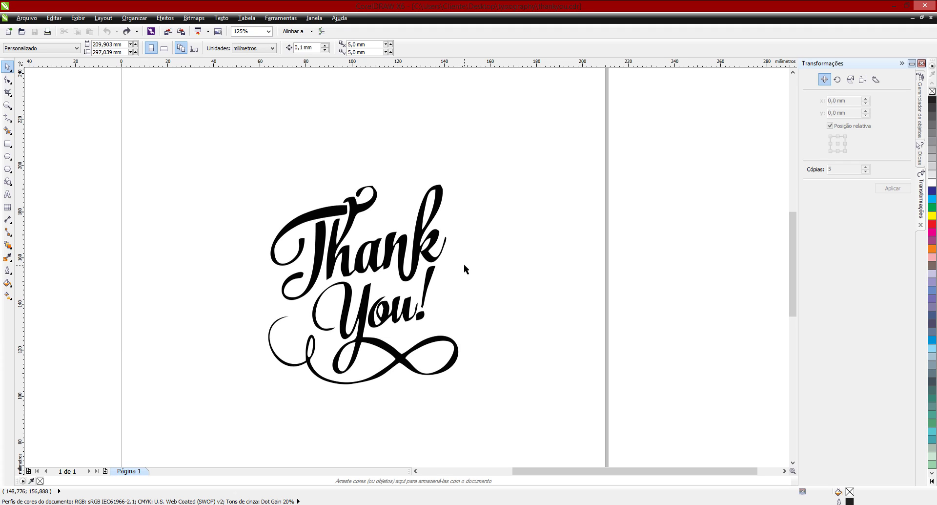
click(404, 252)
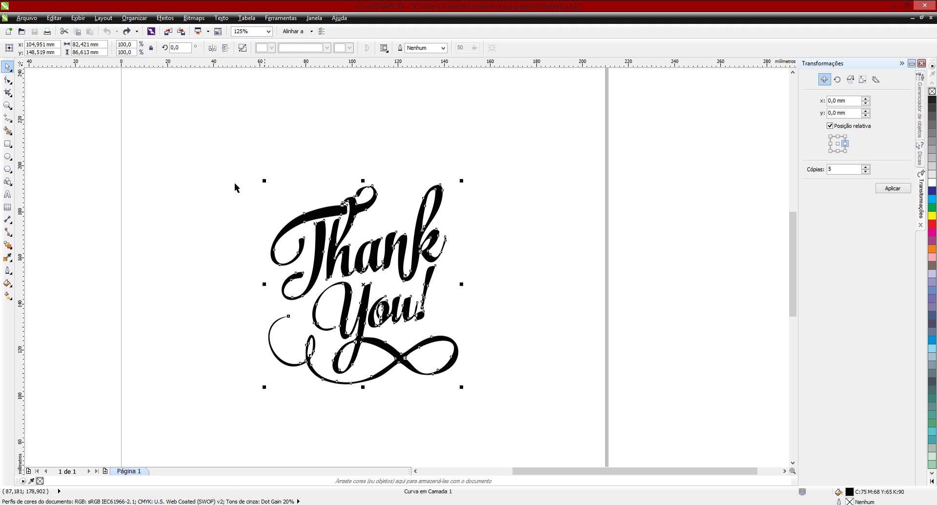
click(184, 151)
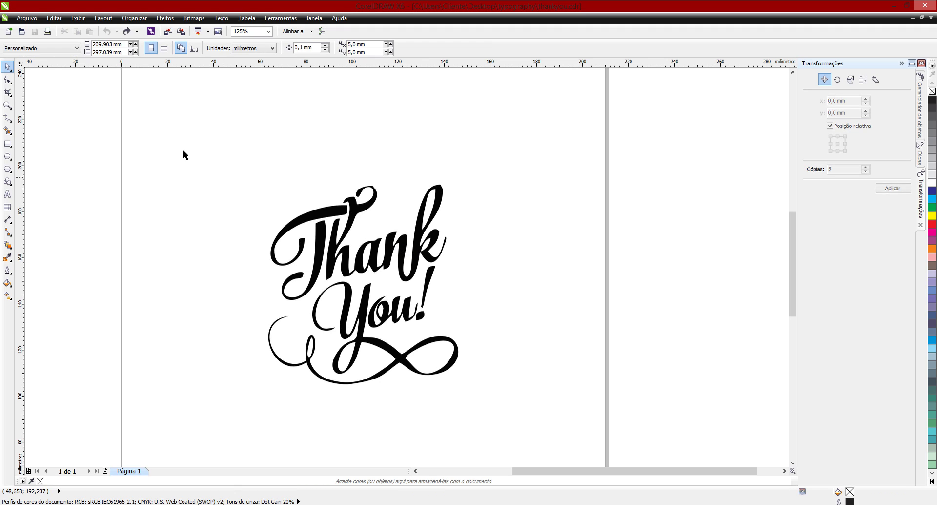
Export the lettering as thankyou in AI - Adobe Illustrator format to the desktop's typography folder, replacing the existing file
click(308, 226)
click(27, 18)
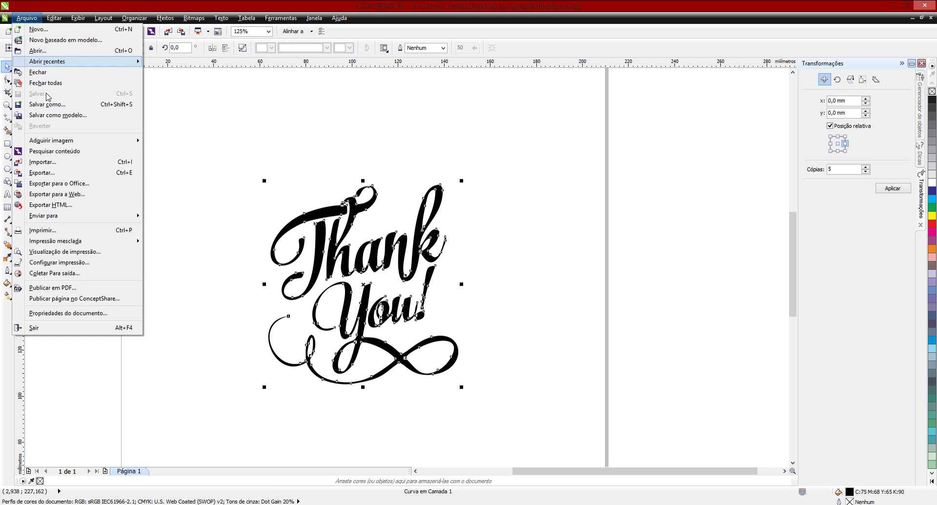
click(59, 173)
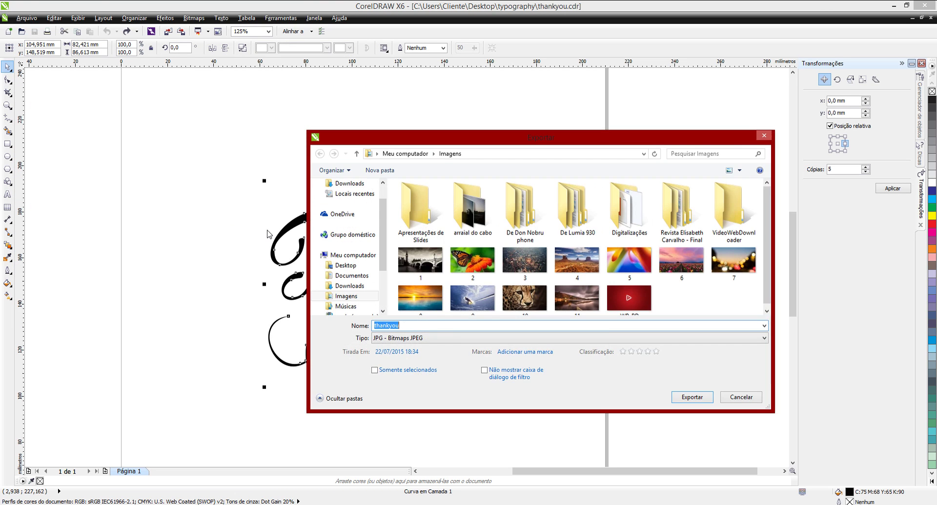
scroll(382, 188, up, 3)
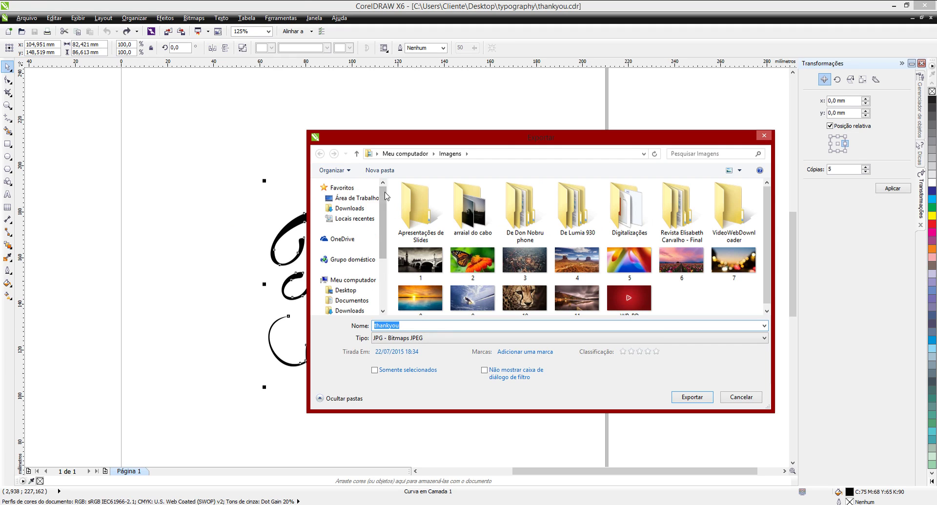
click(356, 198)
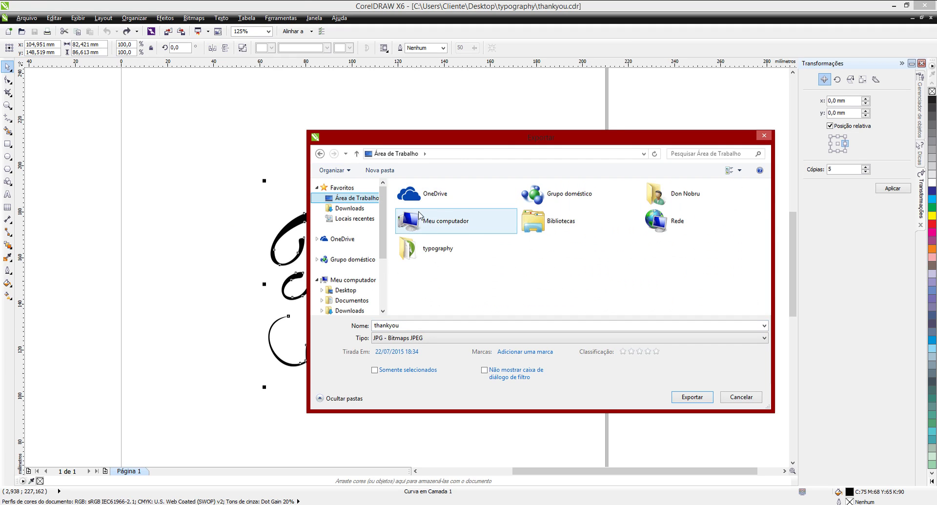
double_click(436, 250)
click(418, 338)
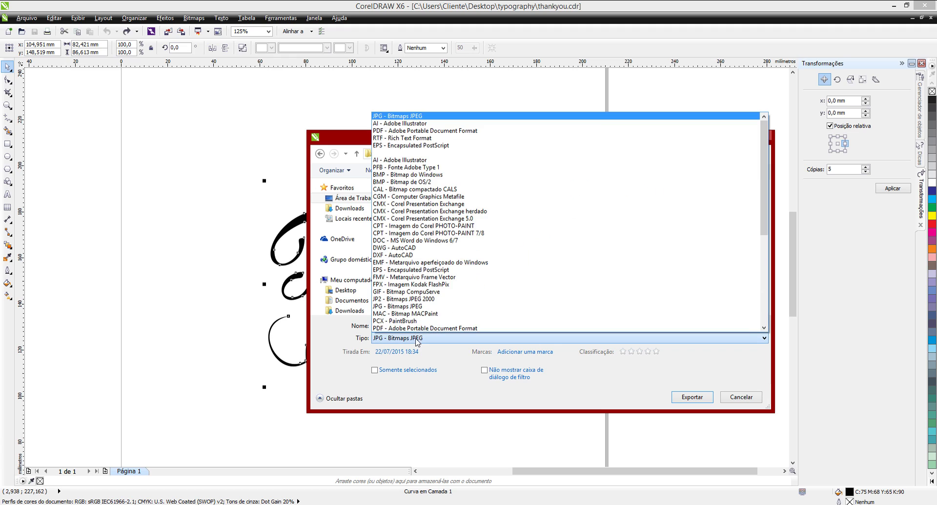
click(442, 123)
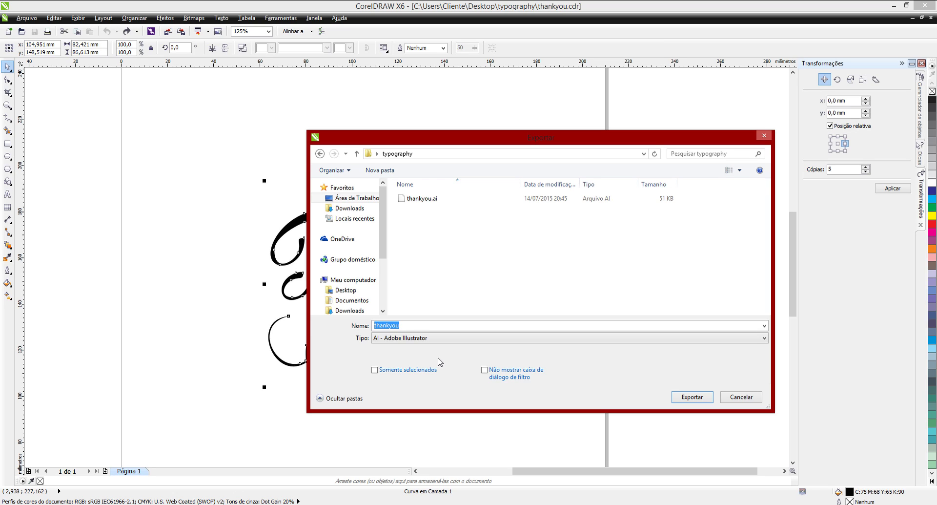
click(692, 397)
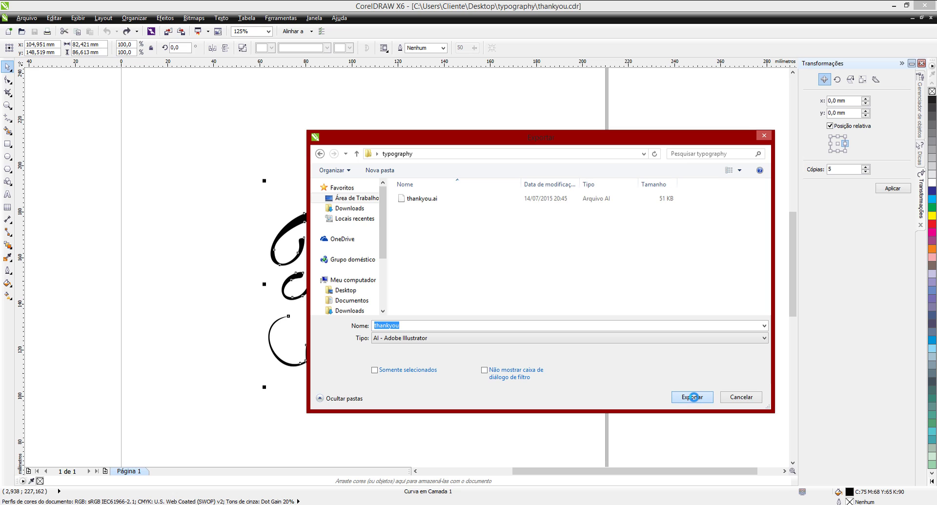
click(496, 262)
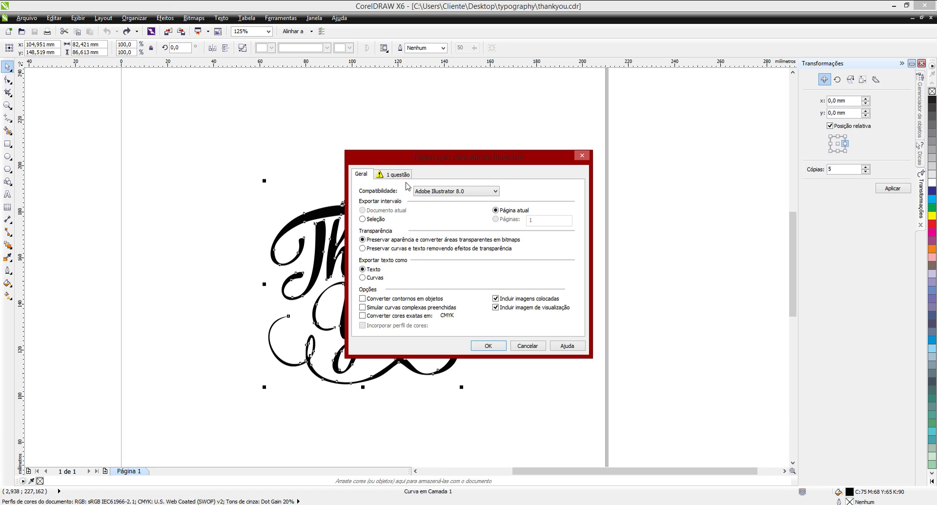
Finish the export with Adobe Illustrator 8.0 compatibility and text exported as curves
click(460, 192)
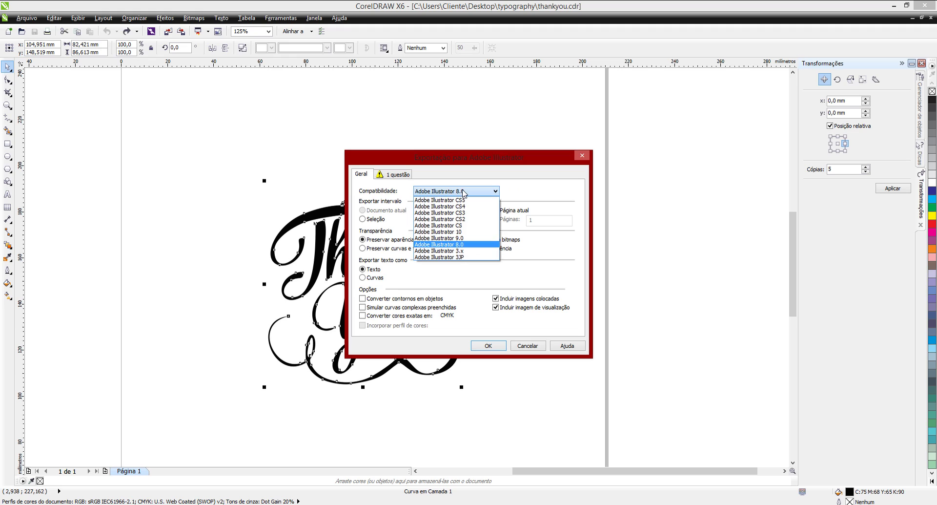
click(460, 245)
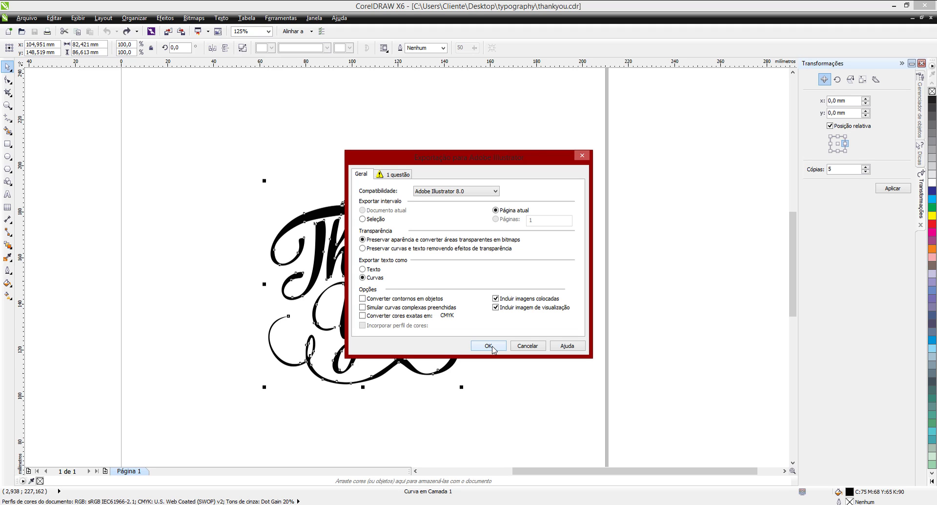
click(488, 345)
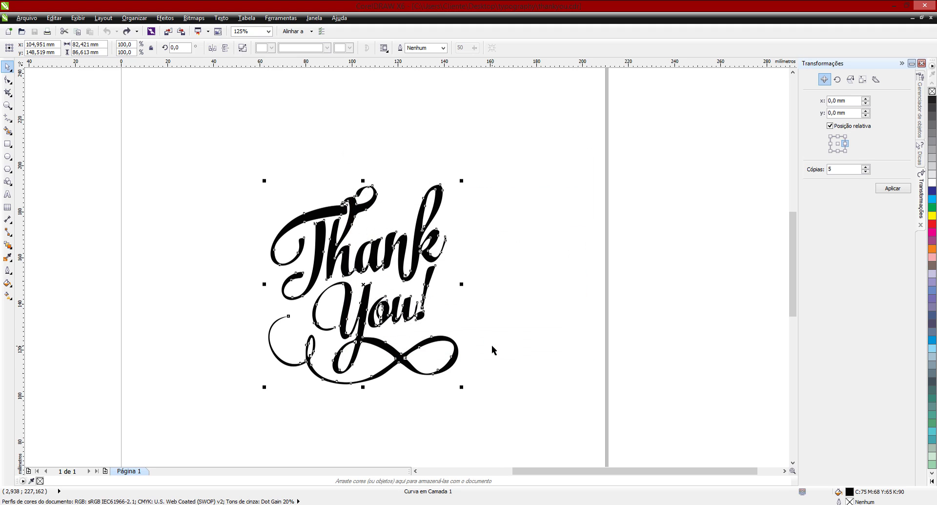
click(492, 346)
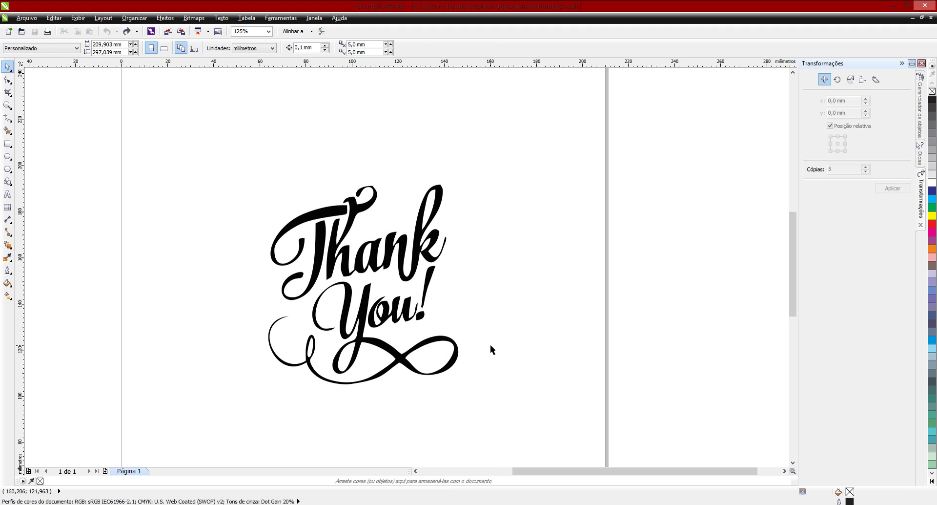
Switch to 3ds Max and choose thankyou.ai from the desktop's typography folder for import
click(931, 18)
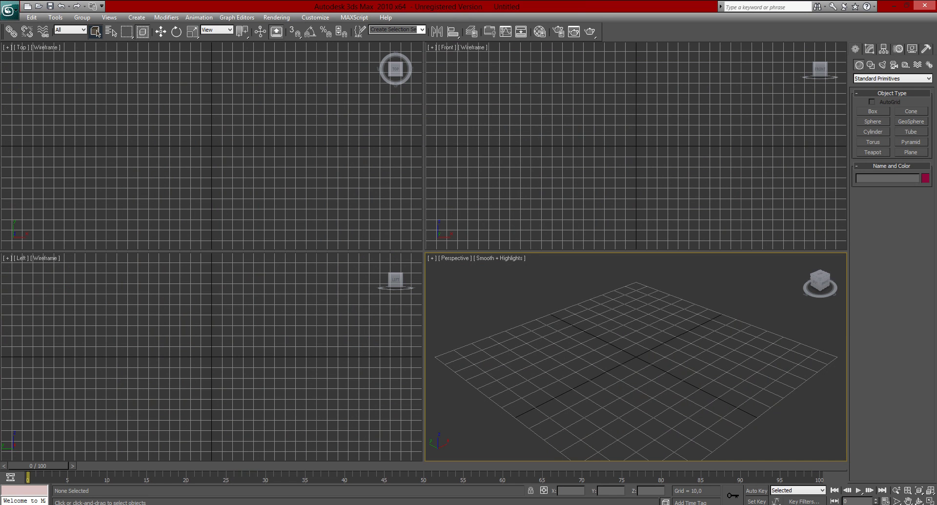
click(288, 360)
click(533, 332)
click(10, 17)
mouse_move(39, 144)
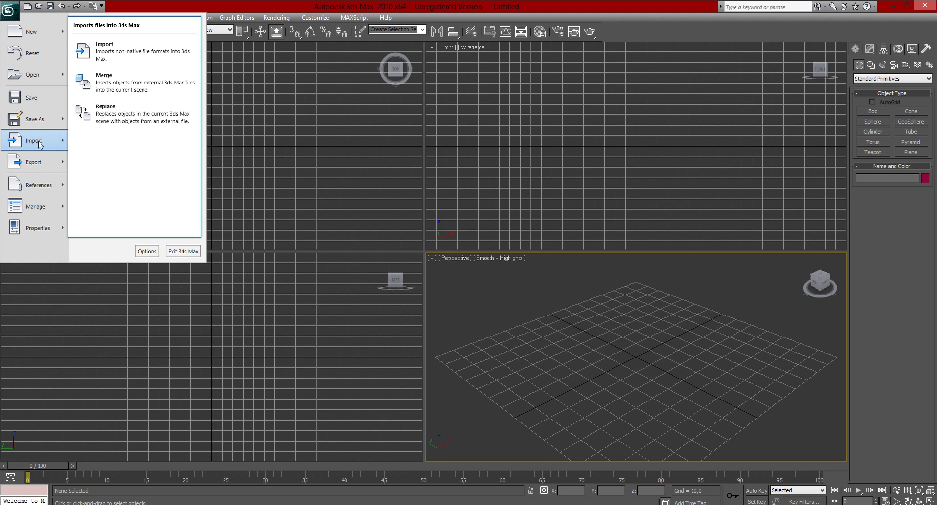
click(134, 58)
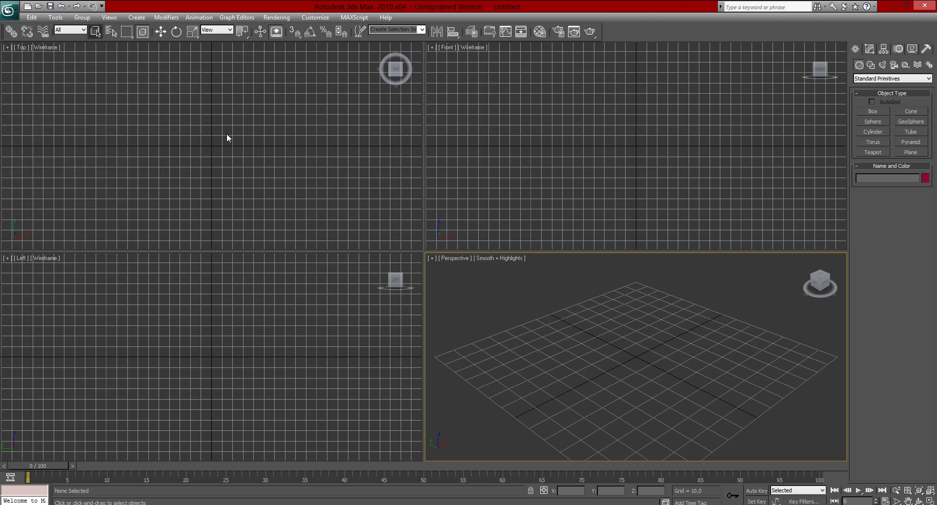
click(157, 27)
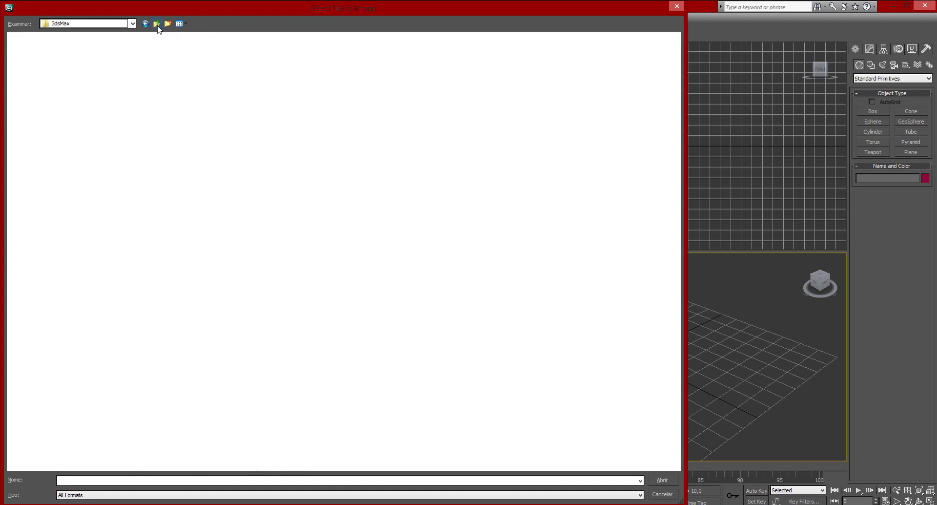
click(157, 27)
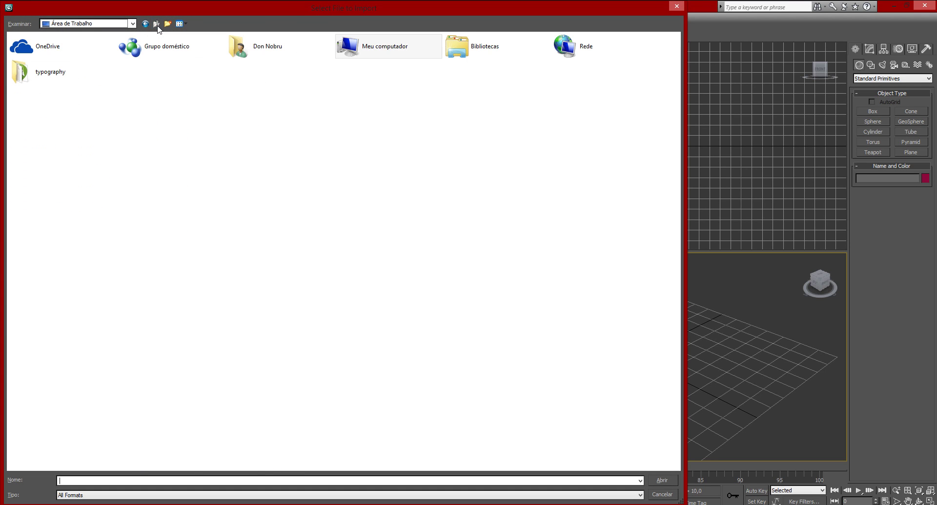
double_click(31, 81)
click(41, 50)
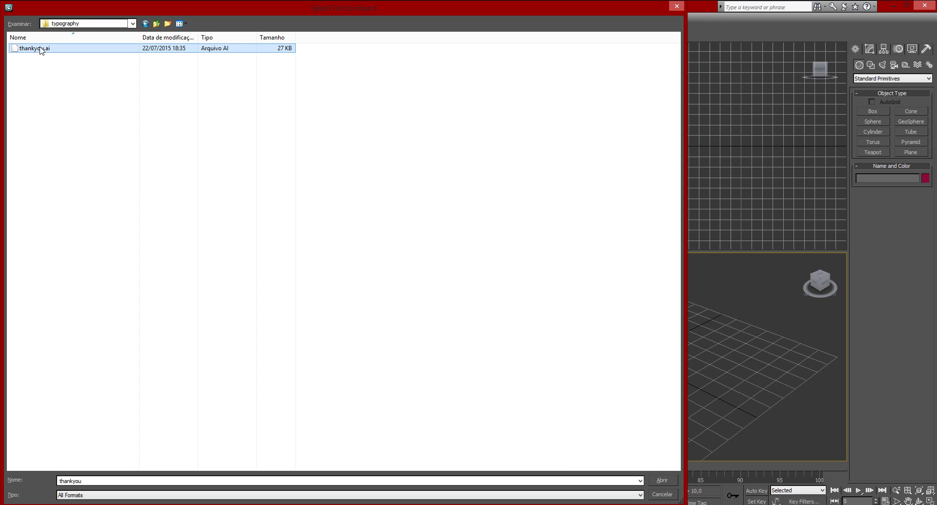
key(Return)
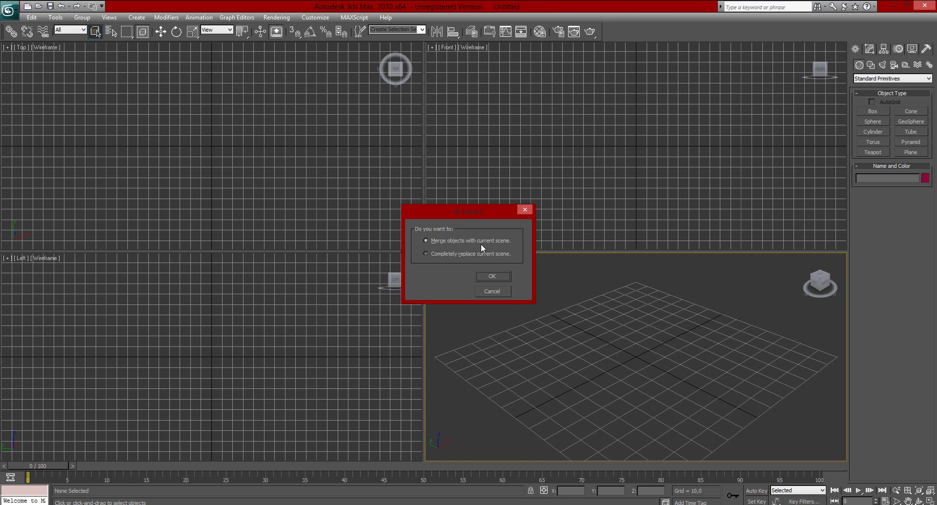
Merge the imported artwork with the current scene as multiple objects and clear the selection
click(495, 276)
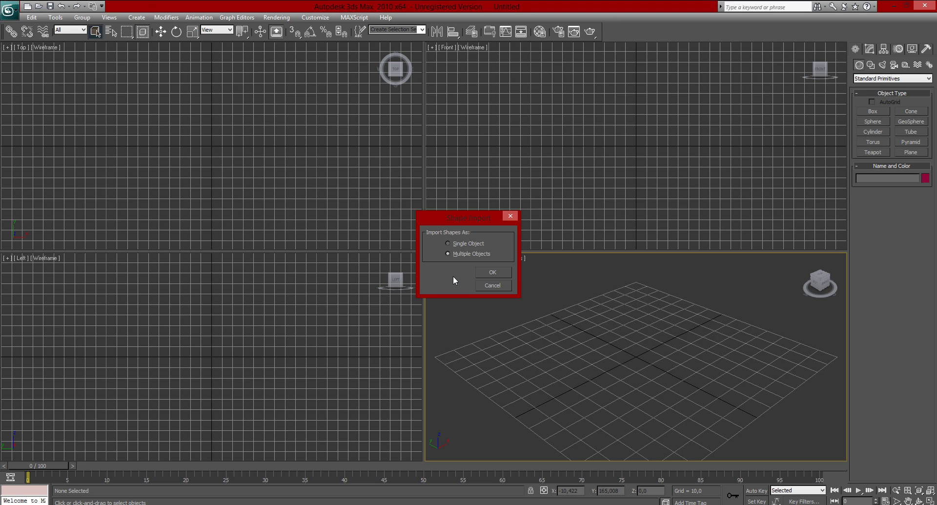
click(499, 274)
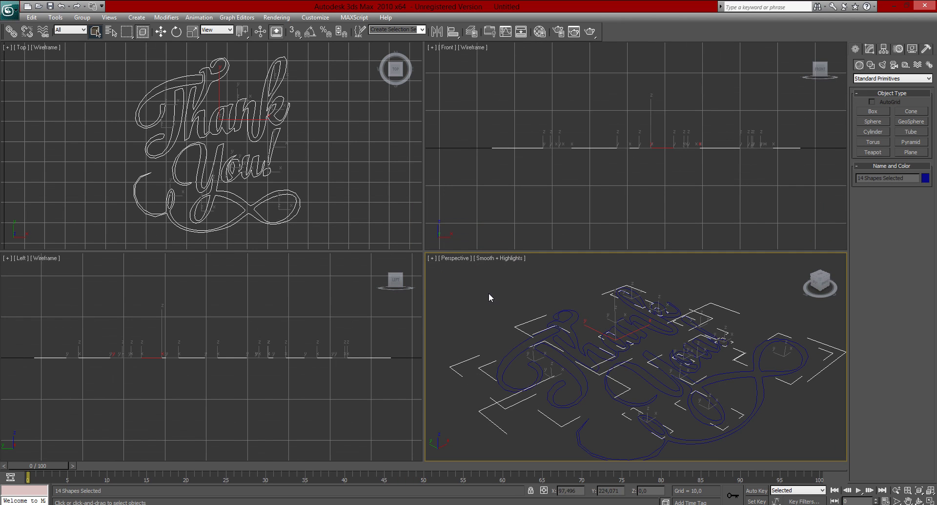
click(316, 170)
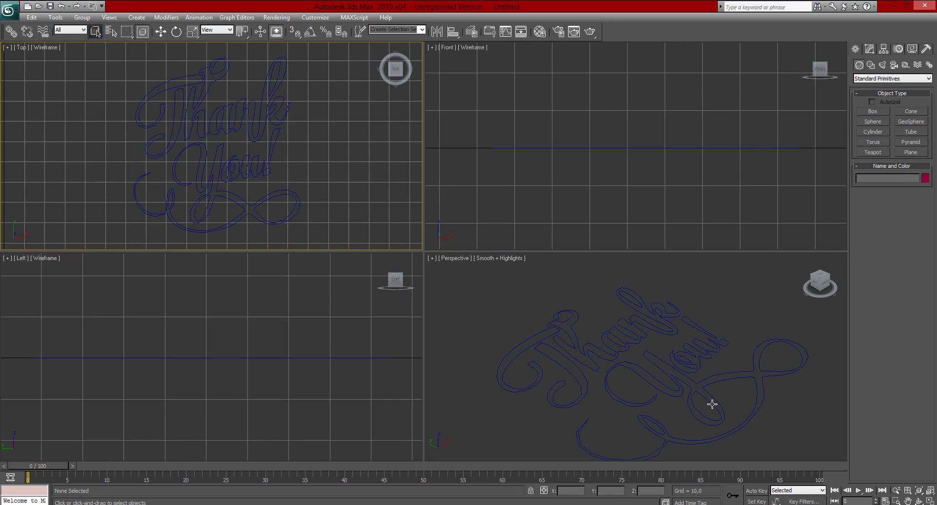
Try moving the hank lettering shape sideways in the Top view and undo the move
click(692, 391)
mouse_move(692, 391)
alt+middle_down()
mouse_move(651, 366)
mouse_move(672, 403)
mouse_move(687, 409)
alt+middle_up()
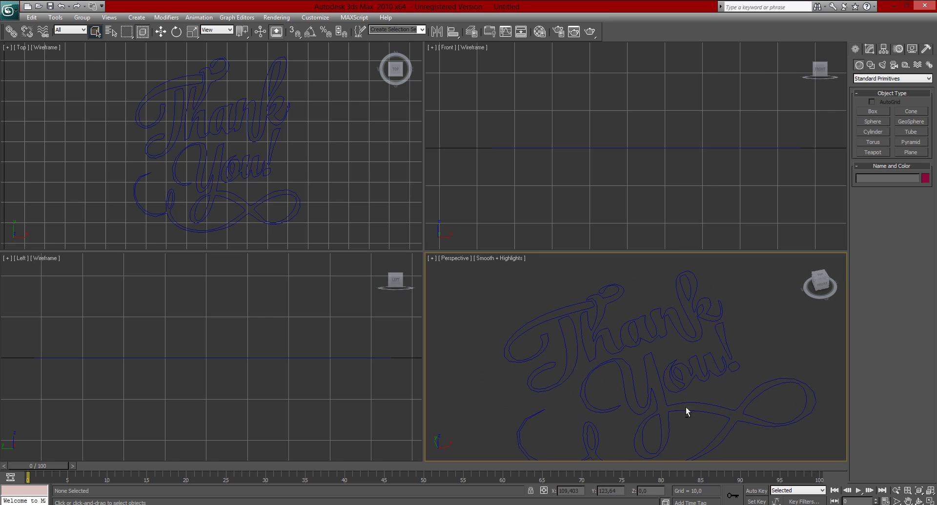
click(598, 325)
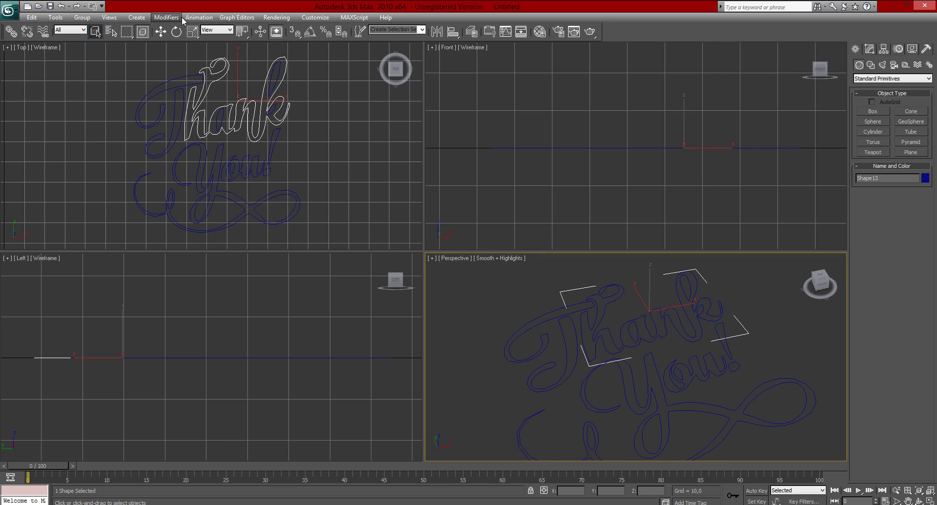
click(161, 32)
click(241, 85)
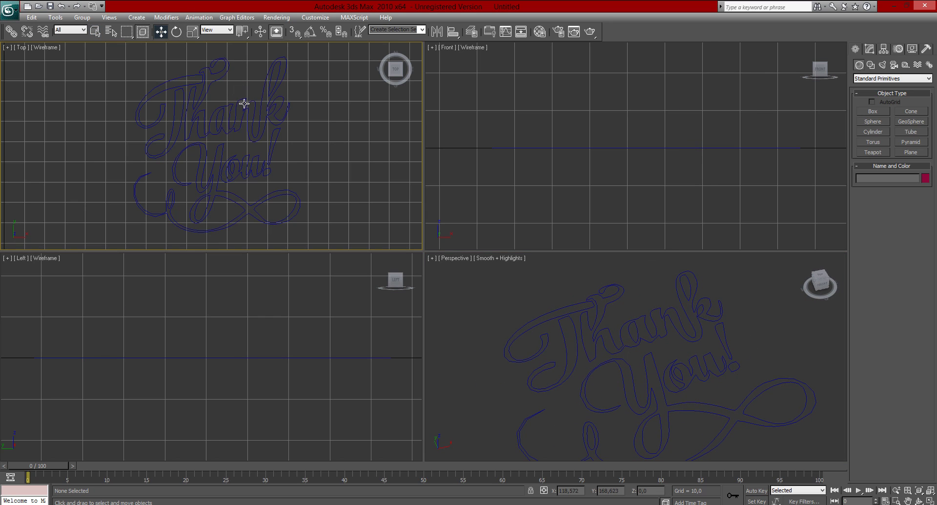
drag(260, 102, 388, 89)
key(ctrl+z)
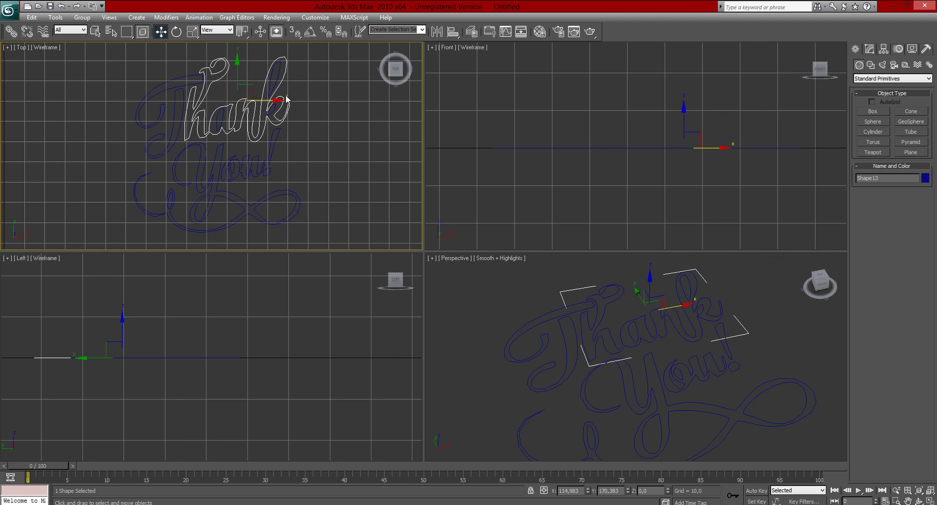
Select all the Thank You! lettering shapes in the Top view and set their object color to a light periwinkle blue
click(278, 64)
scroll(277, 64, up, 3)
middle_drag(323, 100, 283, 182)
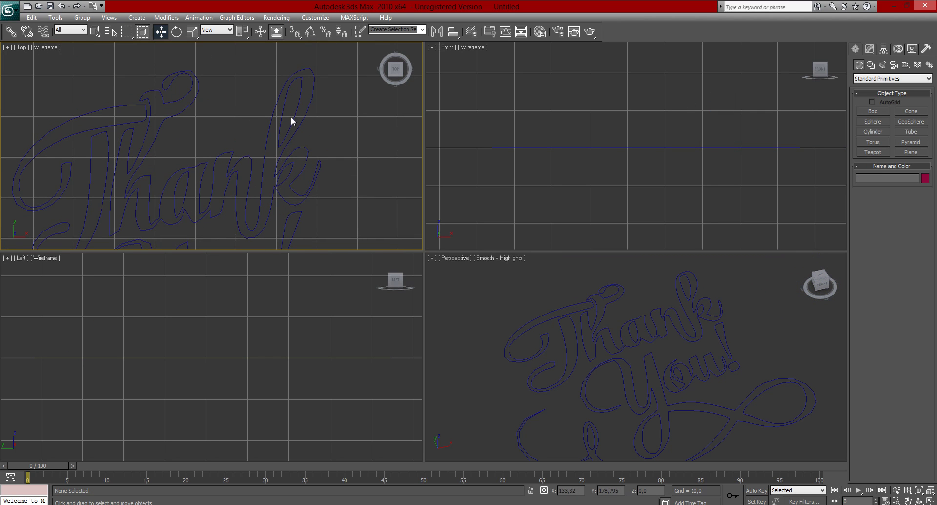
scroll(285, 122, down, 2)
middle_drag(192, 159, 108, 67)
drag(98, 46, 355, 252)
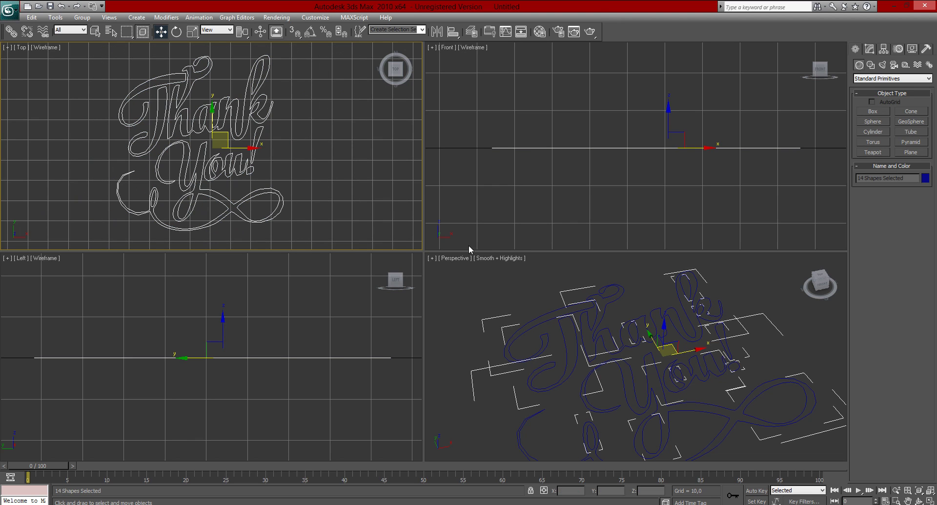
click(925, 178)
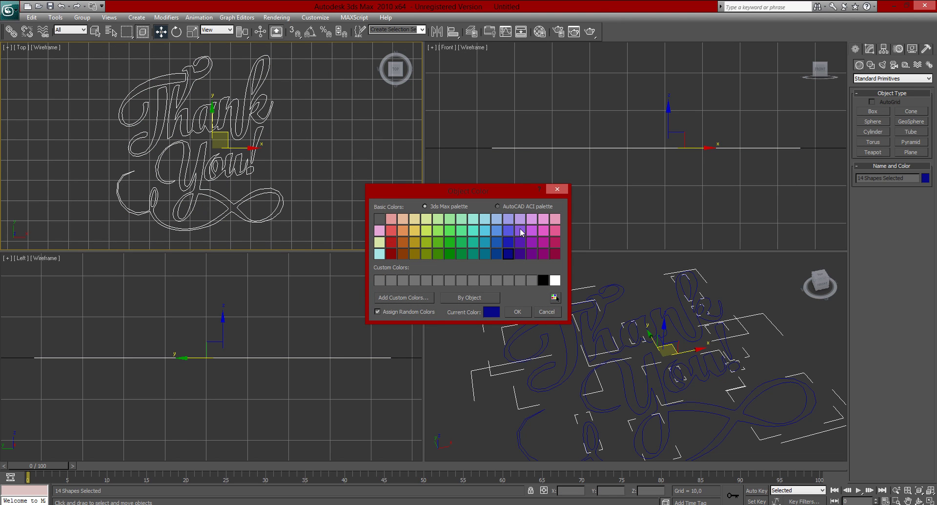
click(508, 218)
click(517, 312)
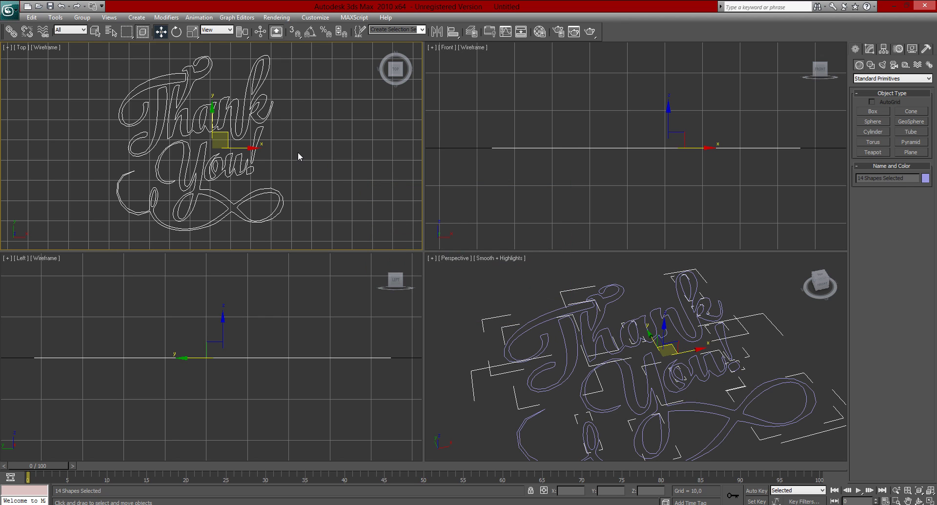
Examine the Y with its swash and the small inner loops as separate shapes by selecting them one at a time
click(471, 296)
alt+middle_drag(562, 317, 532, 374)
click(544, 374)
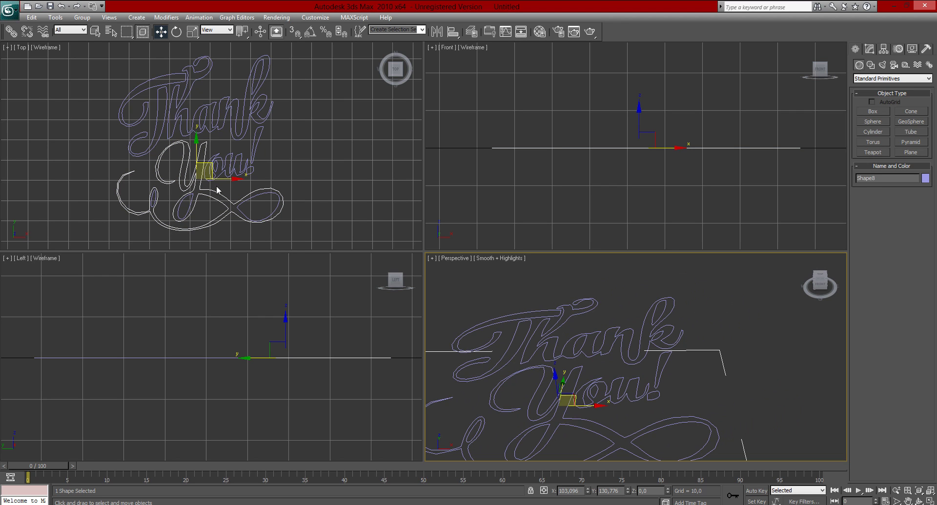
click(141, 192)
scroll(141, 192, up, 5)
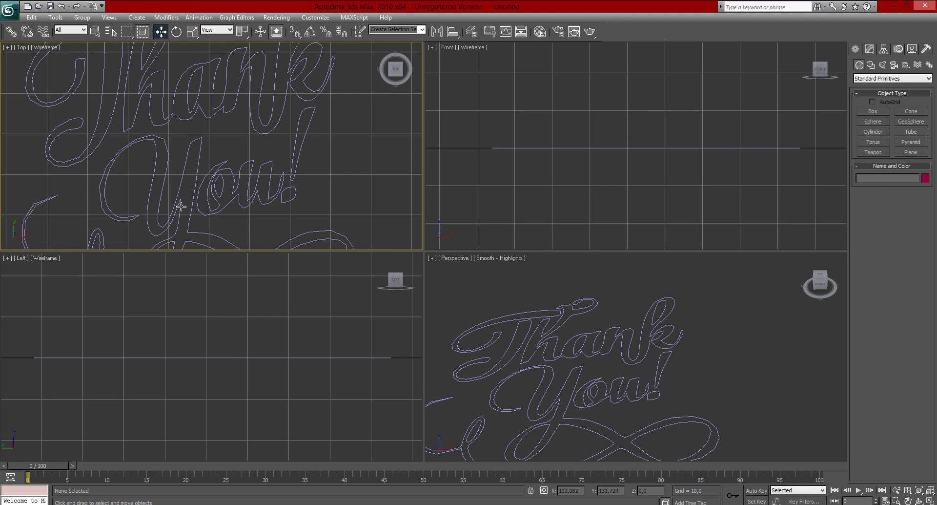
click(181, 206)
middle_drag(169, 219, 218, 123)
click(145, 169)
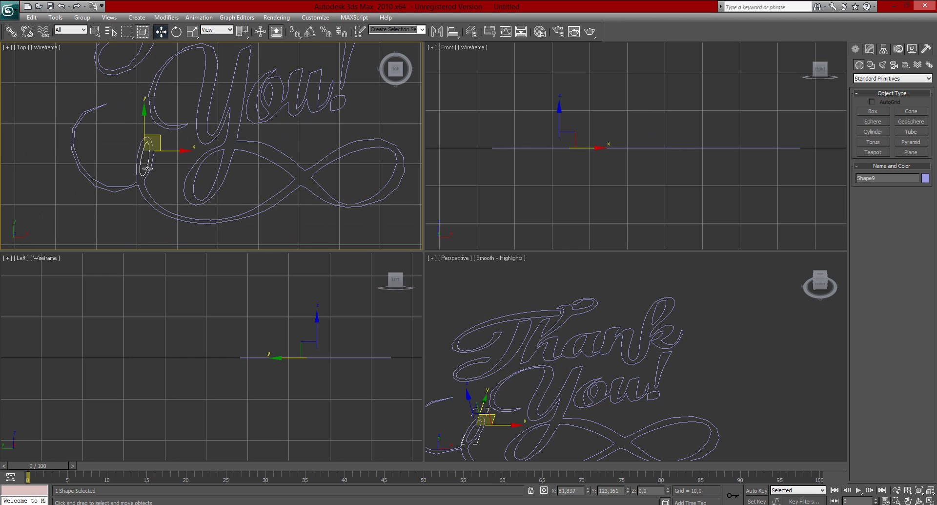
click(220, 161)
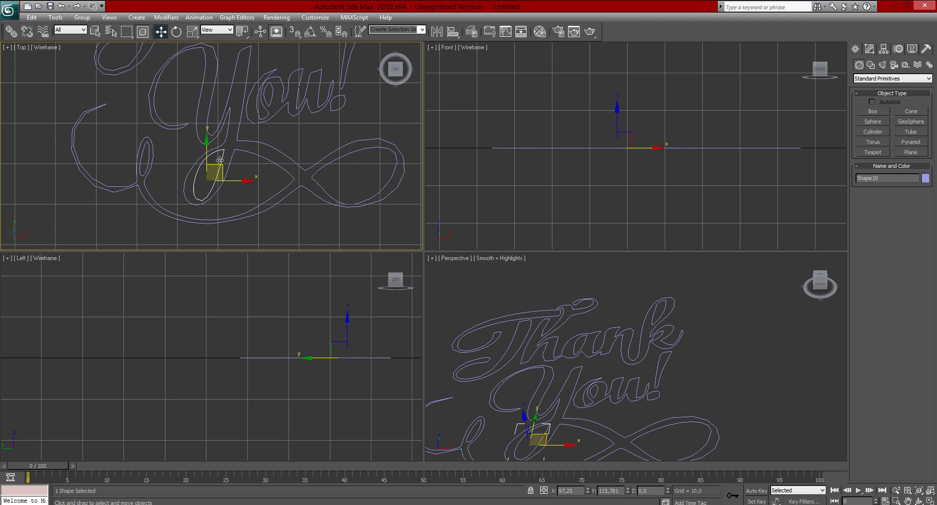
Examine the inside of the o, the ou outline and the hank outline as separate shapes
click(322, 186)
middle_drag(272, 142, 276, 210)
click(310, 205)
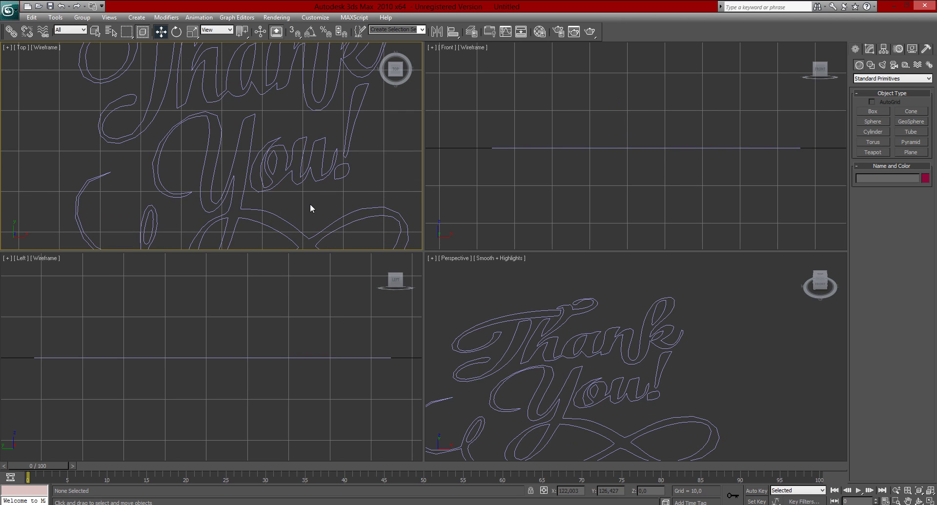
click(274, 157)
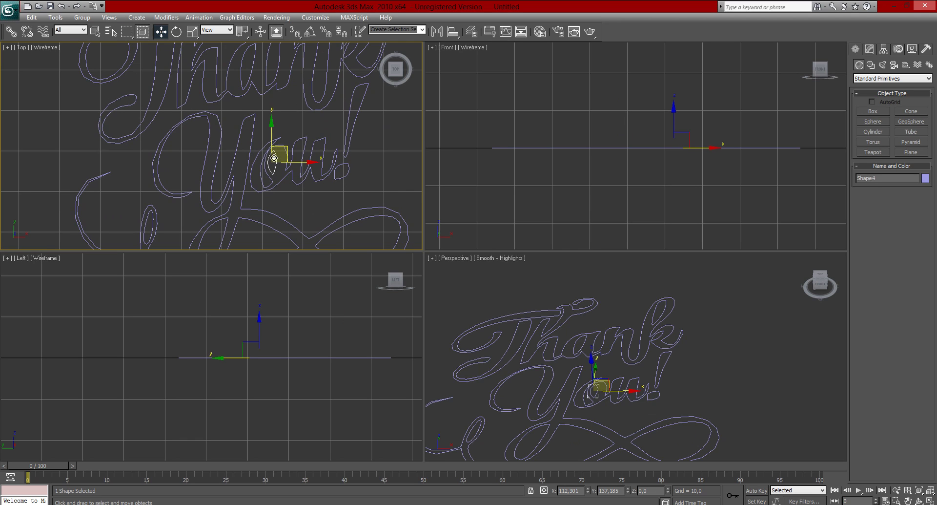
click(273, 179)
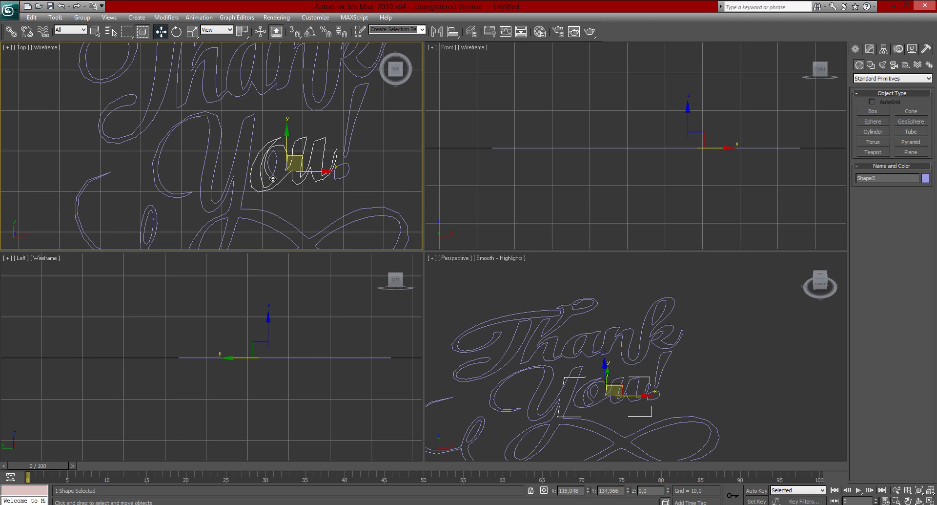
click(301, 201)
scroll(229, 115, down, 3)
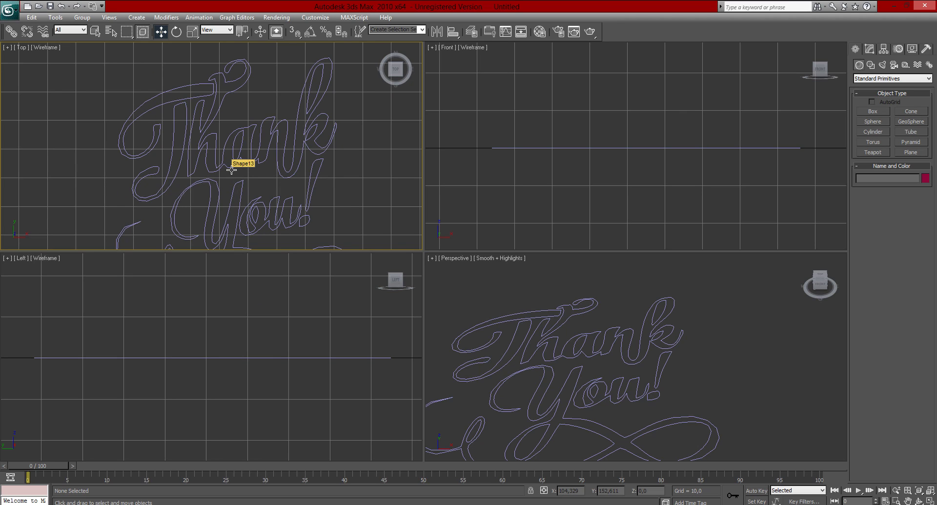
click(228, 95)
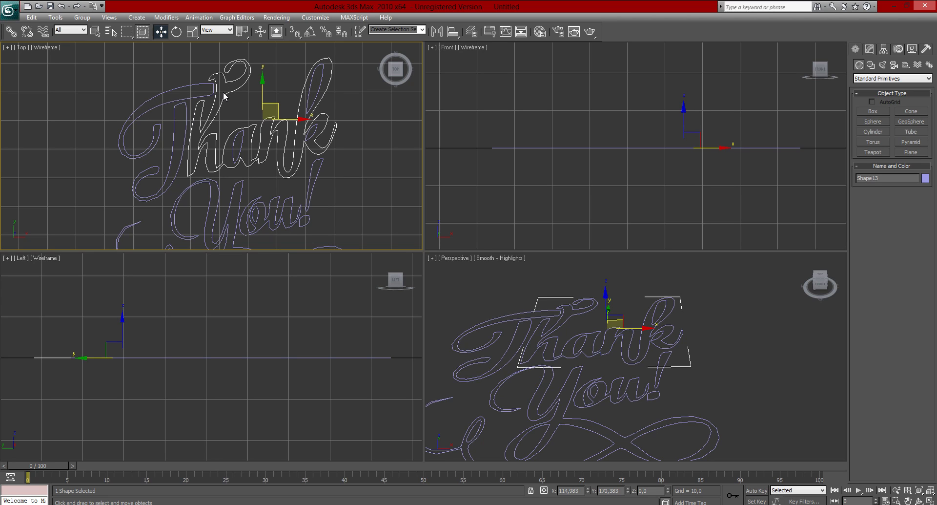
Select the hank outline with its Editable Spline parameters open for modification
click(347, 174)
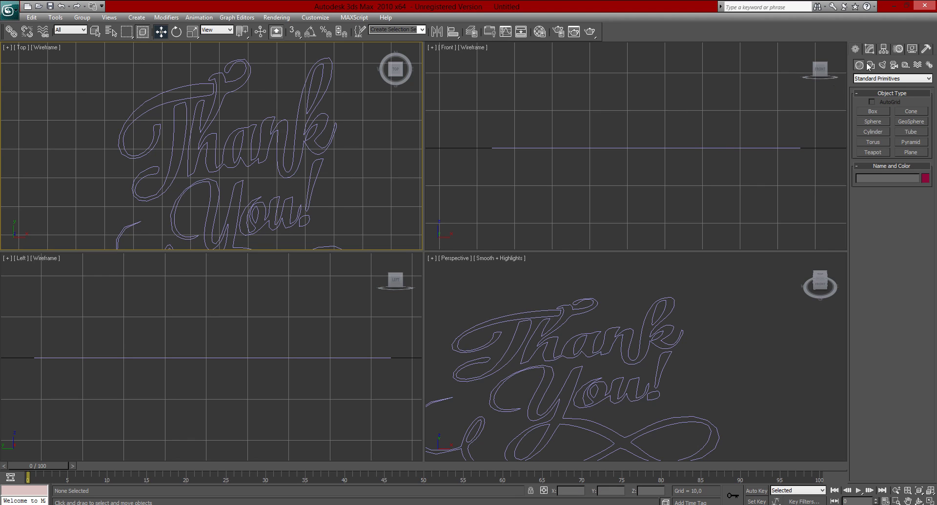
click(869, 49)
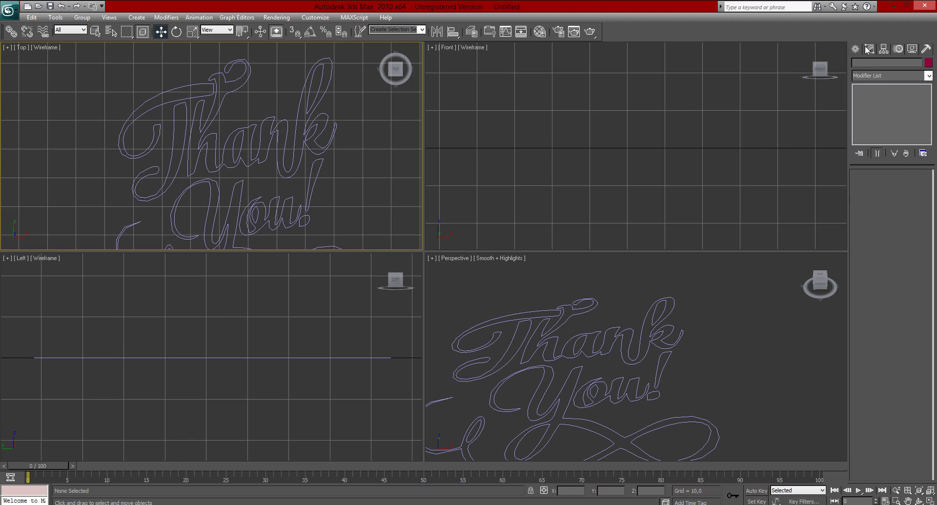
click(287, 128)
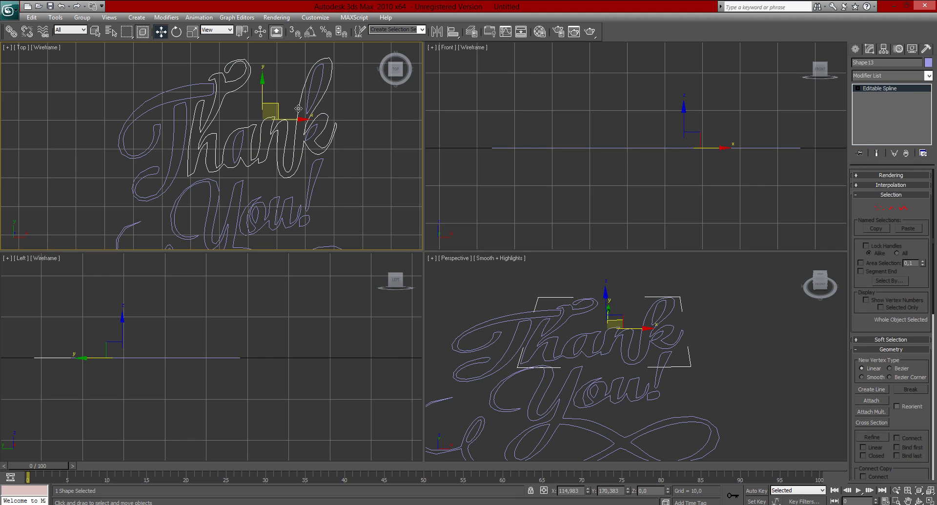
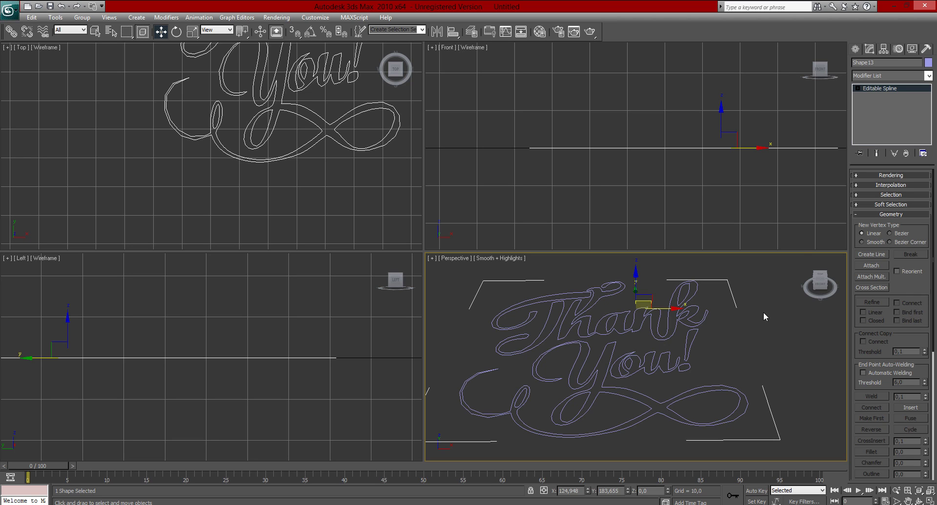
Try an Extrude modifier on the combined lettering shape, inspect it from several angles, and delete the modifier
click(884, 77)
key(e)
click(879, 124)
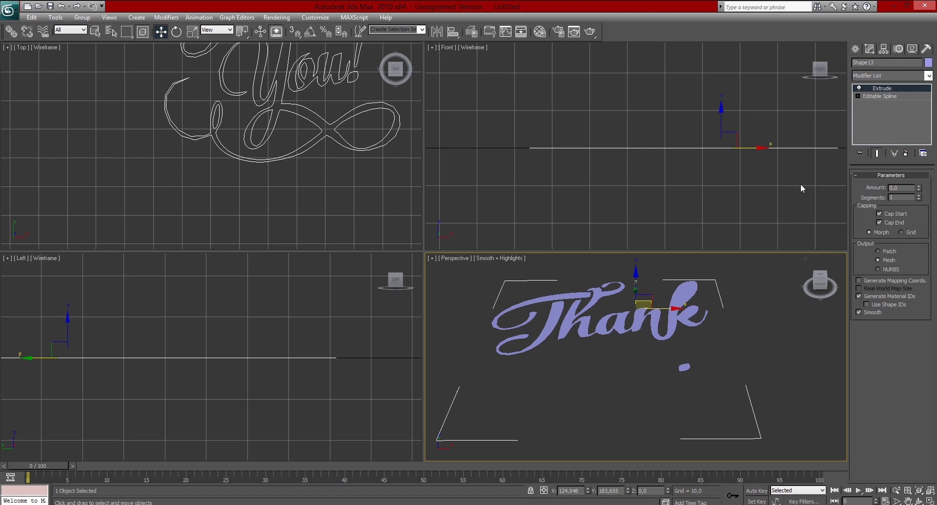
mouse_move(920, 189)
mouse_down()
mouse_move(918, 175)
mouse_move(918, 187)
mouse_up()
alt+middle_drag(613, 319, 660, 363)
middle_drag(344, 150, 312, 299)
alt+middle_drag(614, 396, 626, 352)
right_click(889, 89)
click(830, 103)
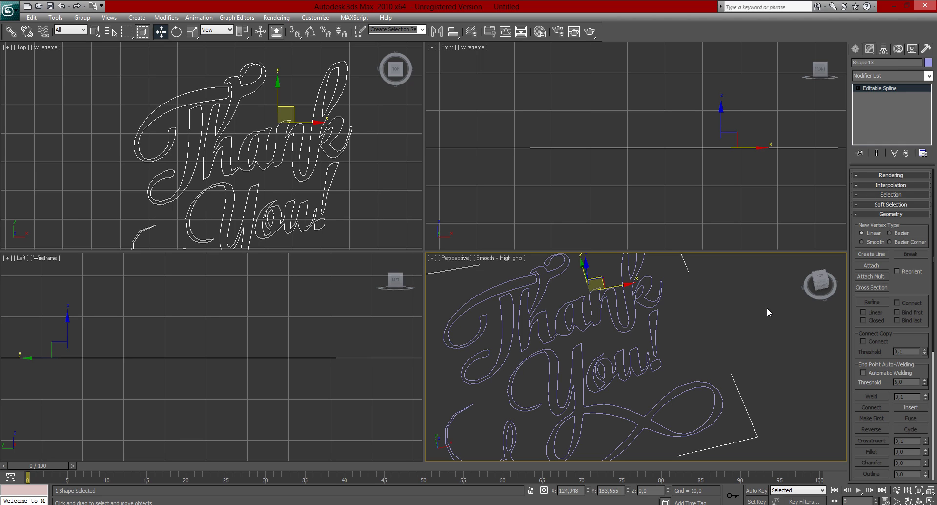
Weld all vertices of the lettering's editable spline with a 0,1 threshold, then leave vertex editing and clear the selection
click(858, 89)
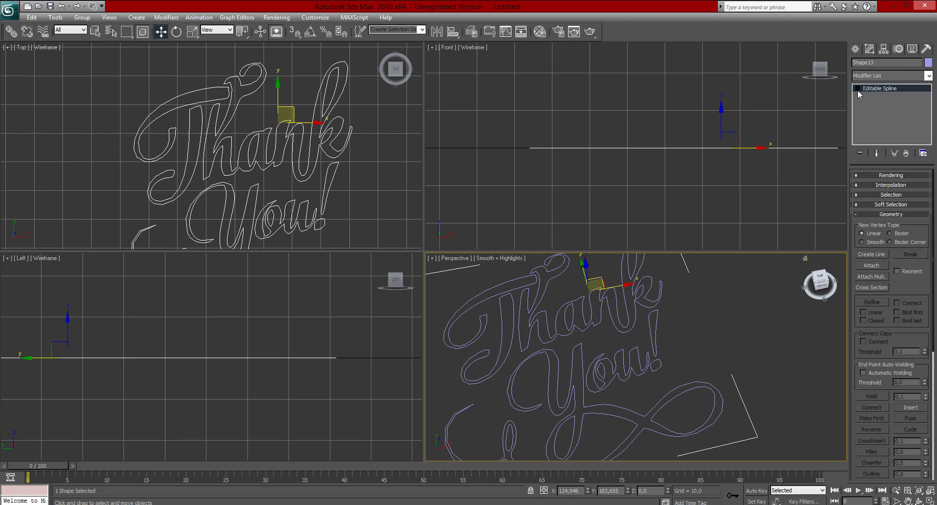
click(886, 96)
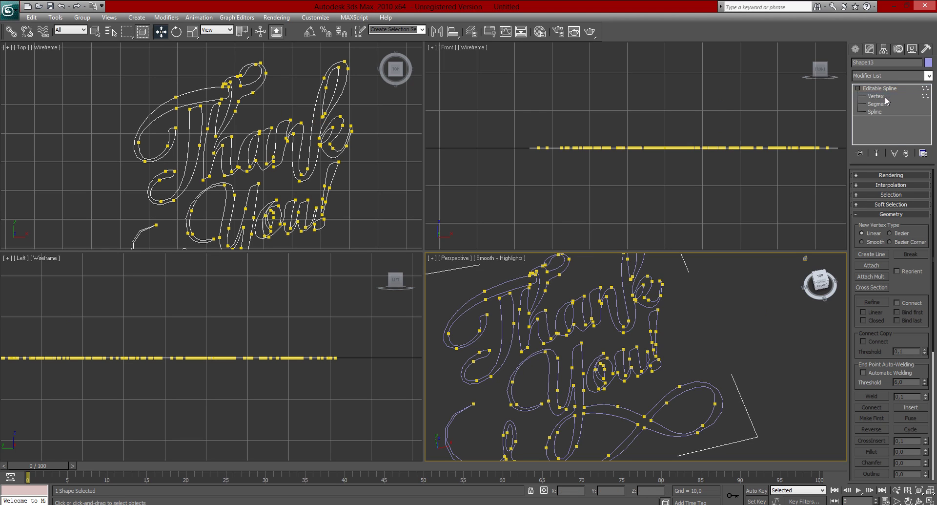
click(858, 89)
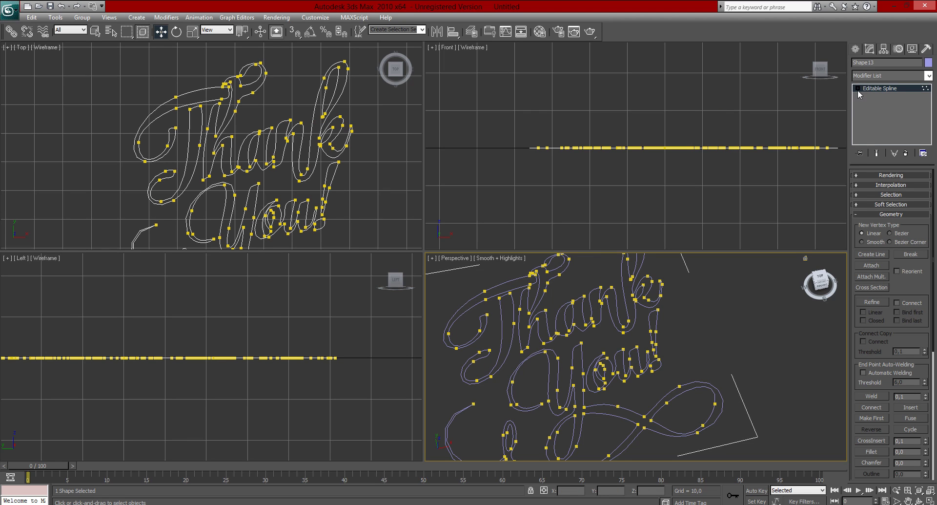
click(858, 89)
click(882, 99)
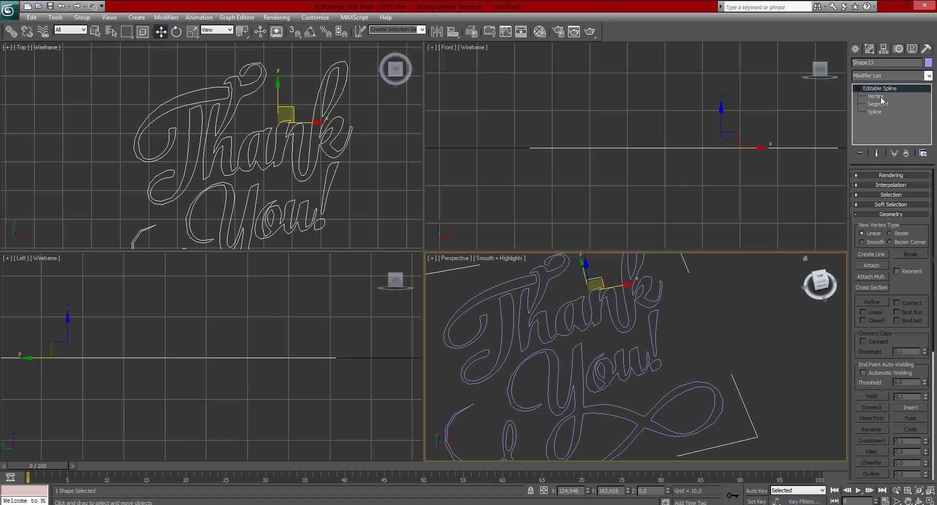
click(881, 98)
middle_drag(365, 203, 321, 145)
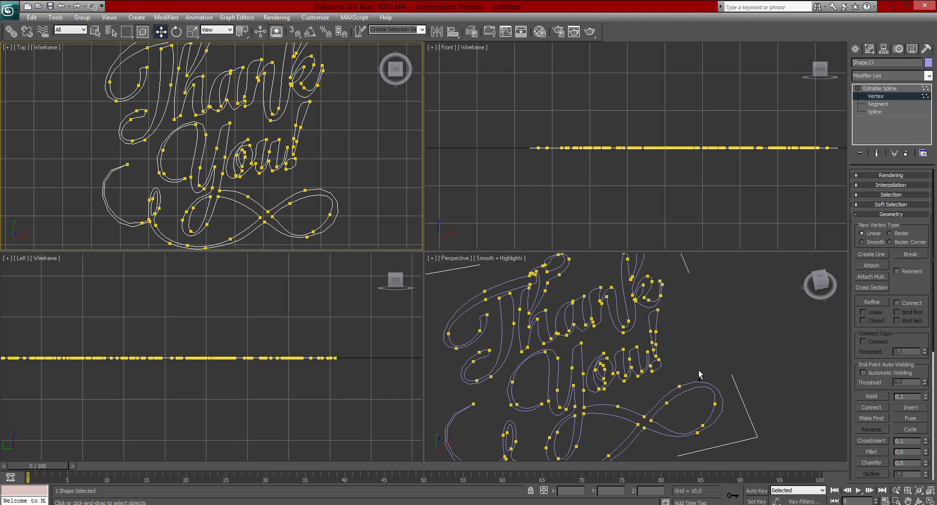
key(ctrl+a)
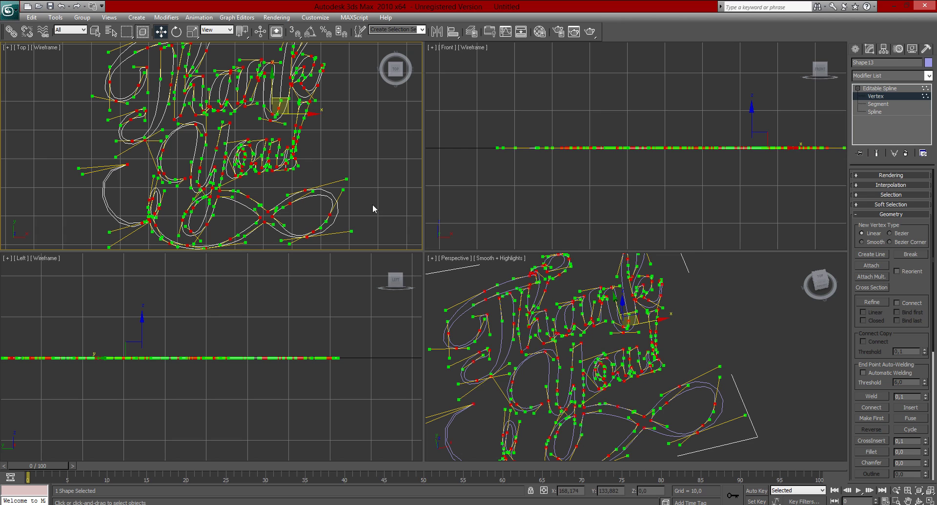
middle_drag(643, 389, 669, 349)
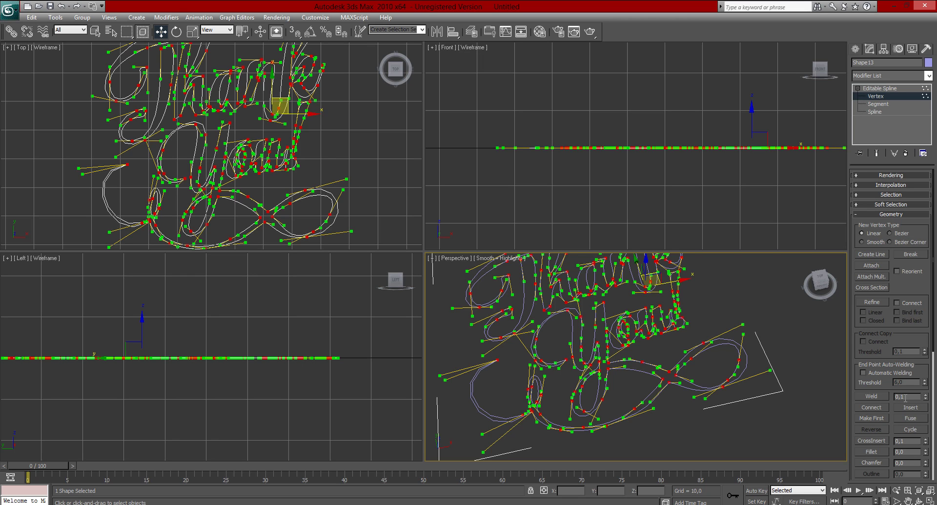
click(872, 396)
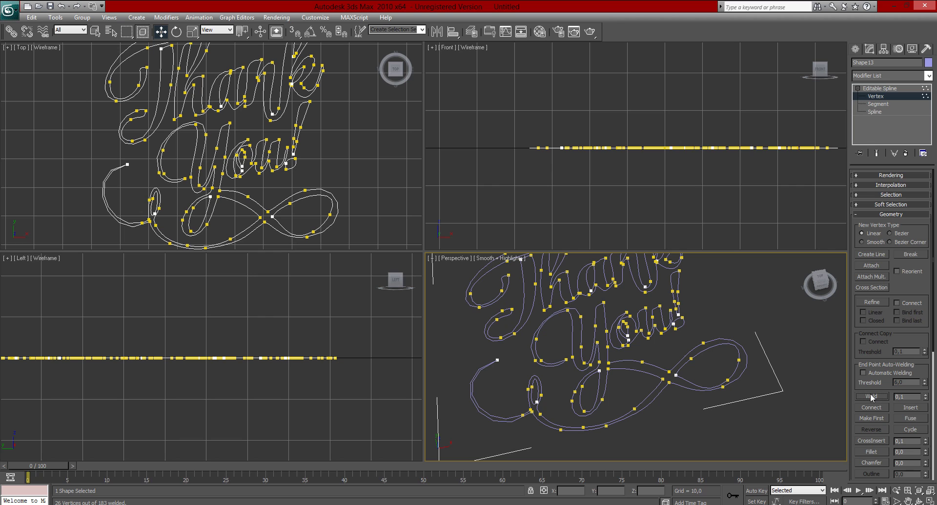
middle_drag(682, 308, 678, 360)
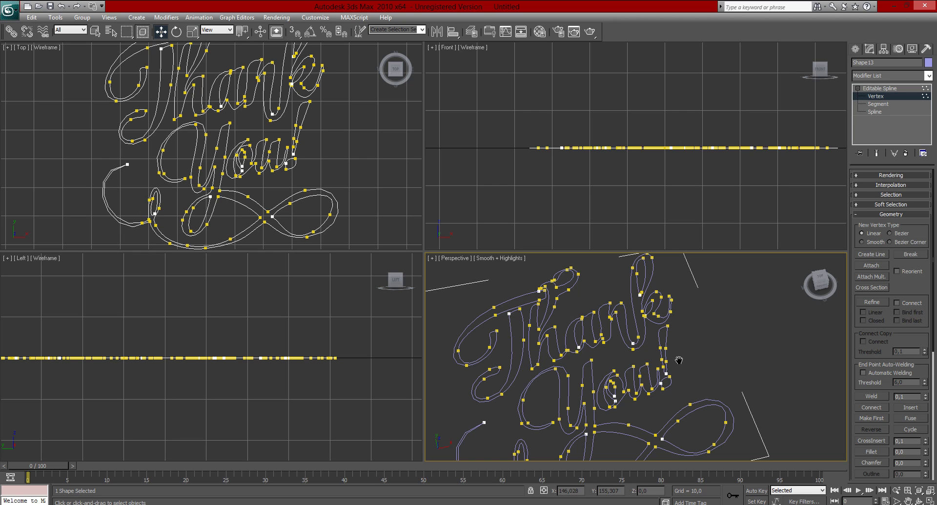
click(889, 89)
click(776, 318)
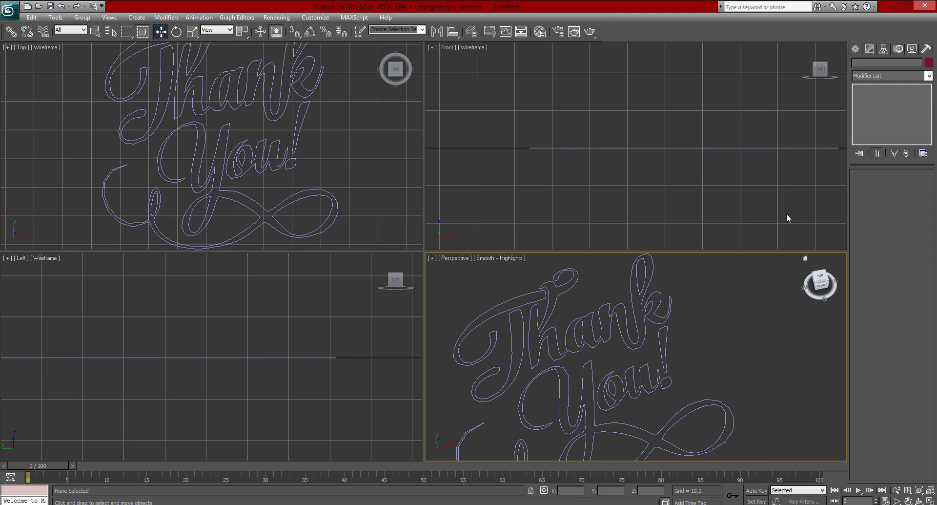
Reselect the welded lettering spline at whole-object level in the Perspective view
click(644, 326)
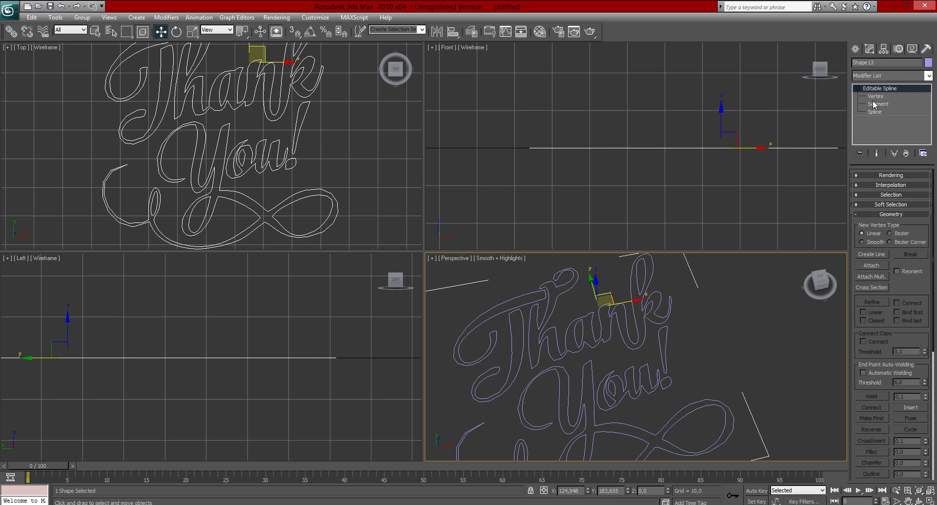
click(875, 96)
click(889, 88)
click(769, 324)
alt+middle_drag(576, 389, 594, 364)
click(594, 364)
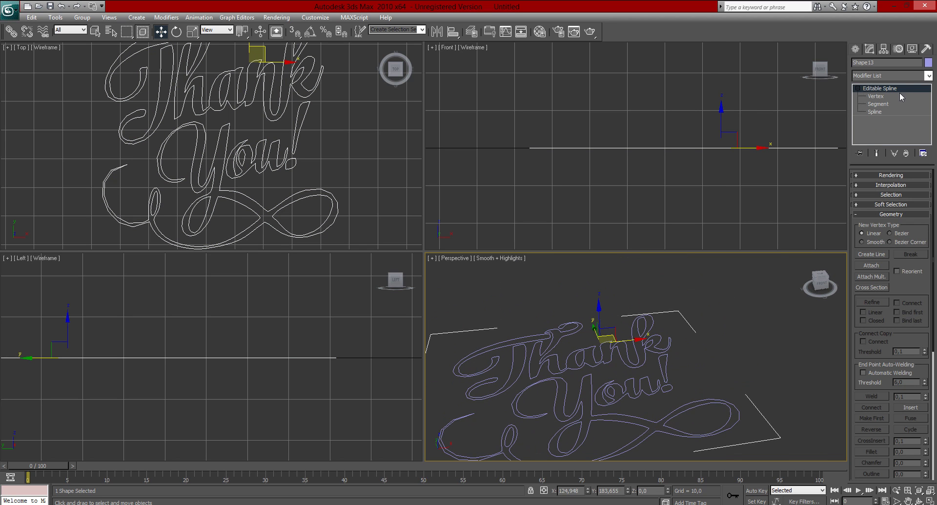
Apply an Extrude modifier with an amount of 11,5 to the welded lettering spline
click(890, 75)
scroll(890, 71, down, 5)
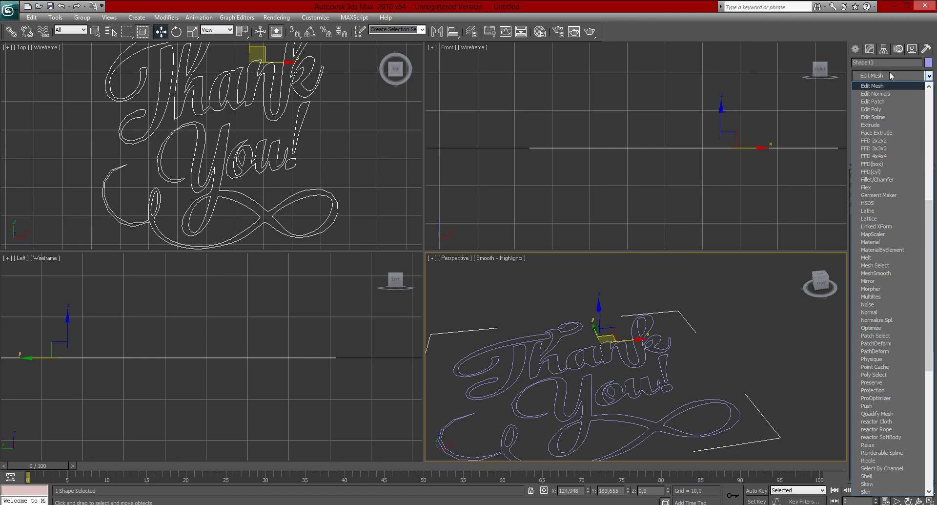
click(890, 75)
click(890, 75)
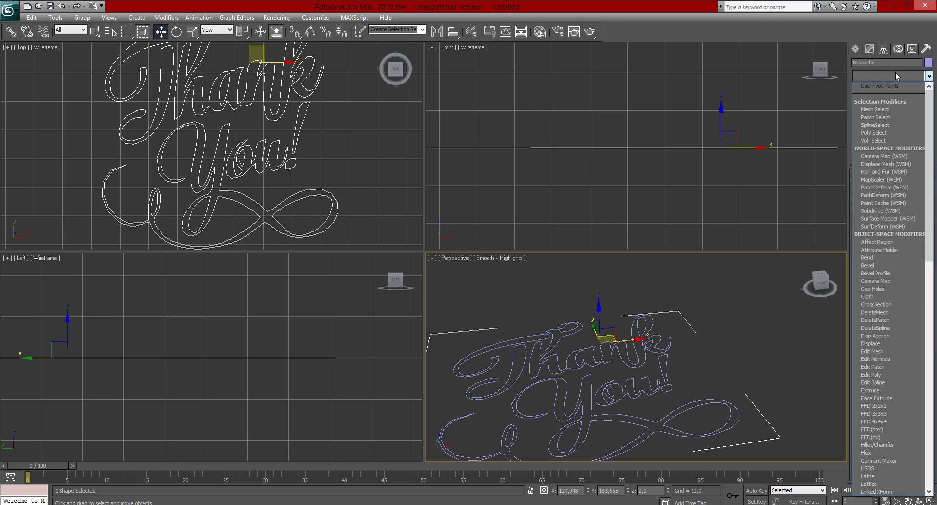
scroll(896, 71, down, 11)
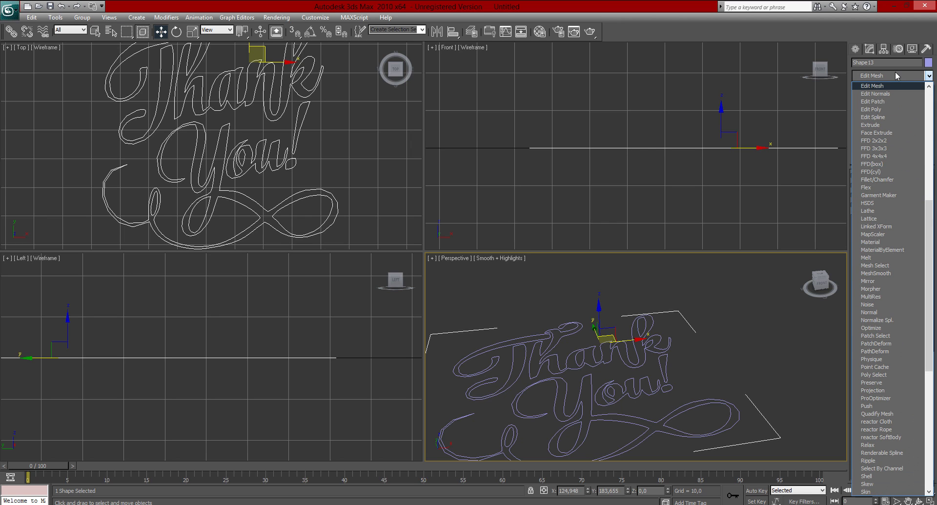
click(874, 124)
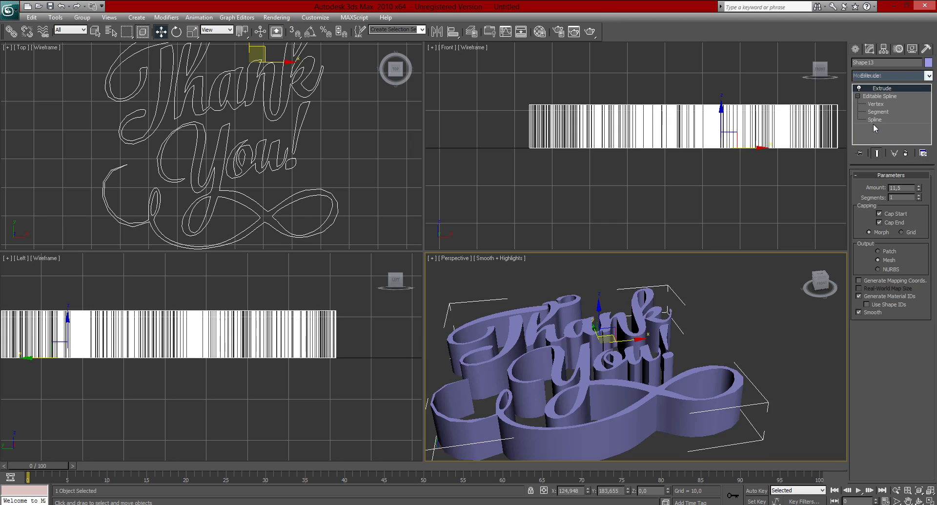
Examine the extruded lettering from several angles and check the smoothness of its curved strokes up close, with the selection cleared
mouse_move(602, 375)
alt+middle_down()
mouse_move(568, 397)
mouse_move(600, 330)
mouse_move(647, 340)
mouse_move(639, 344)
mouse_move(629, 284)
mouse_move(588, 366)
mouse_move(604, 371)
alt+middle_up()
scroll(600, 330, down, 3)
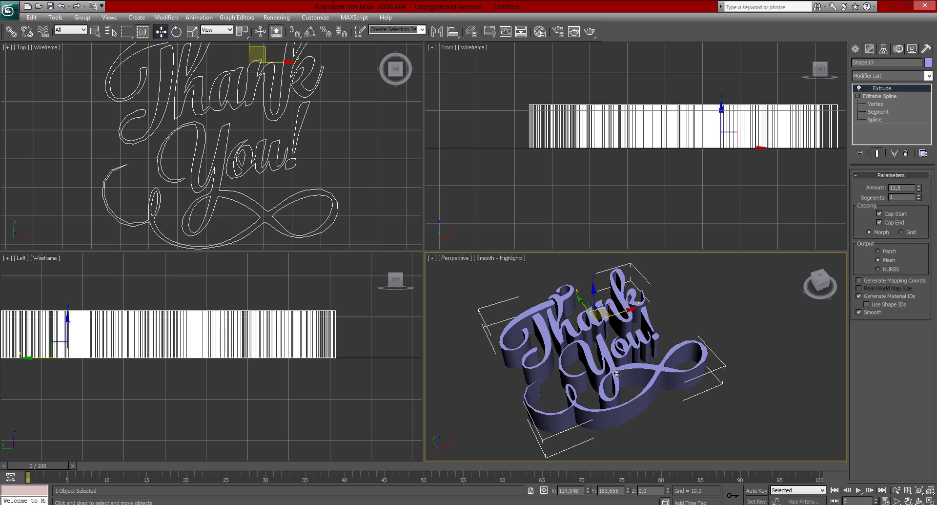
alt+middle_drag(532, 414, 556, 390)
scroll(556, 390, up, 8)
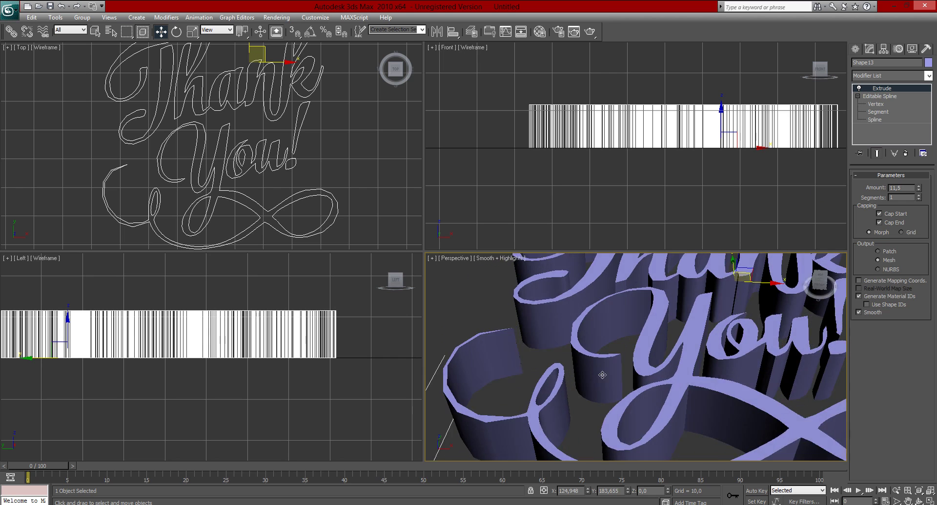
scroll(602, 375, up, 8)
alt+middle_drag(588, 359, 553, 336)
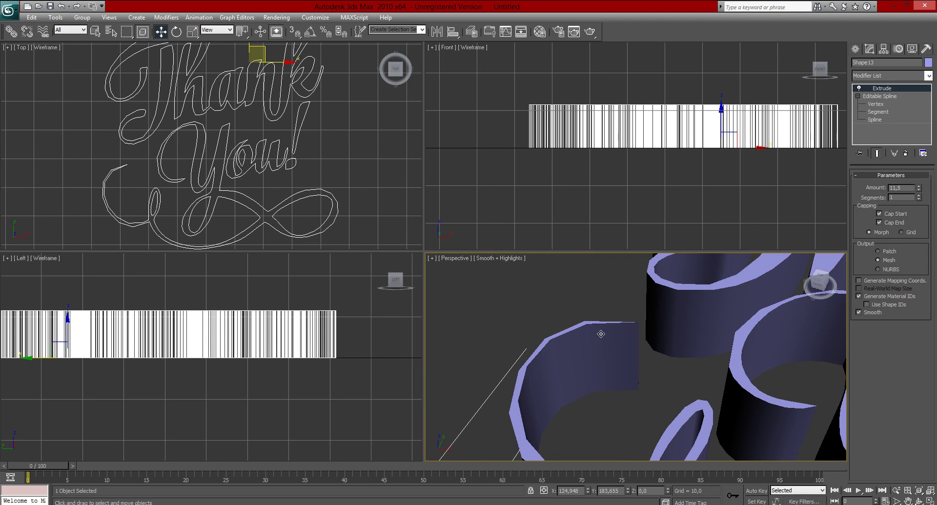
click(524, 309)
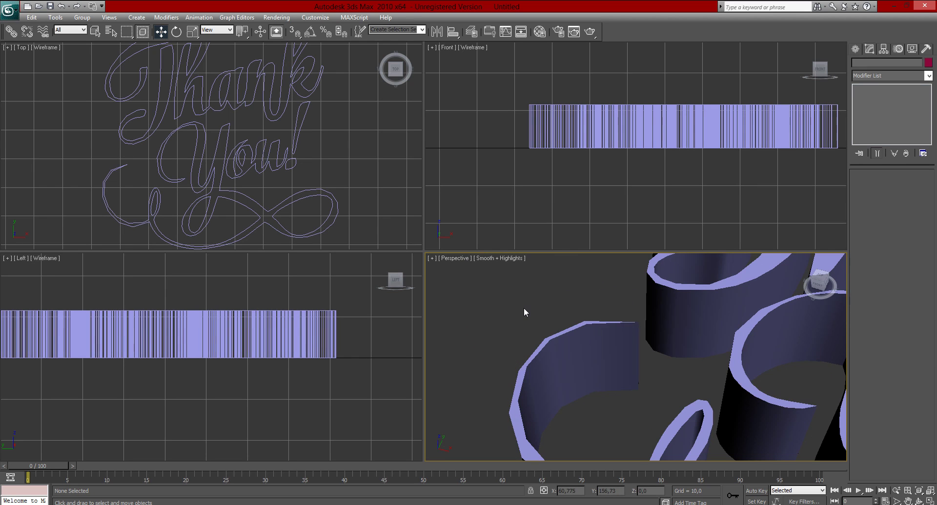
scroll(524, 310, down, 8)
Select the extruded lettering and open the Interpolation settings of its underlying Editable Spline
click(680, 323)
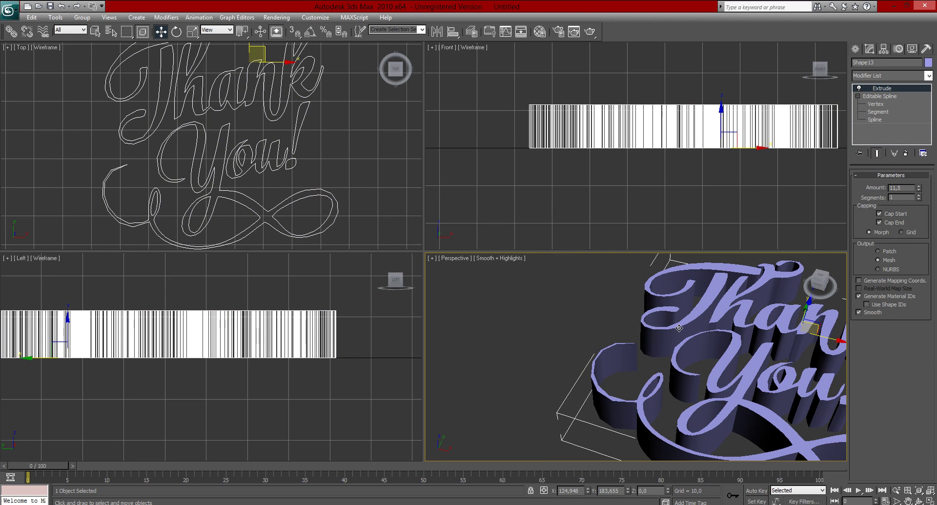
click(894, 96)
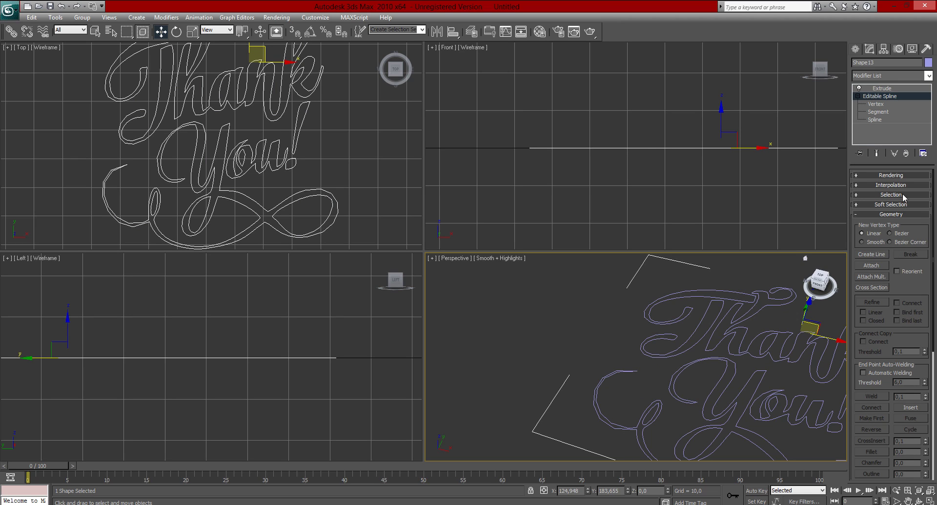
click(895, 185)
click(894, 185)
click(893, 183)
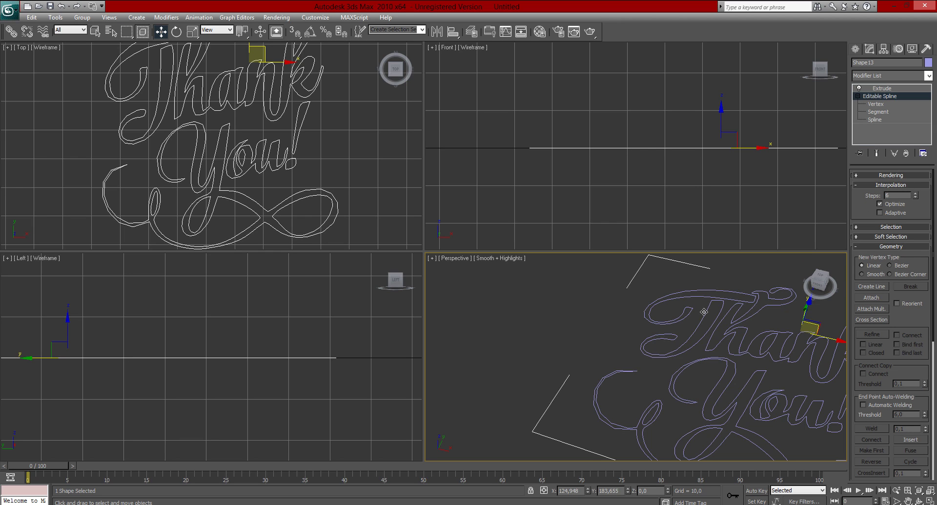
Enable Adaptive interpolation on the lettering's Editable Spline, comparing the swash curves with the option off and on
scroll(618, 392, up, 5)
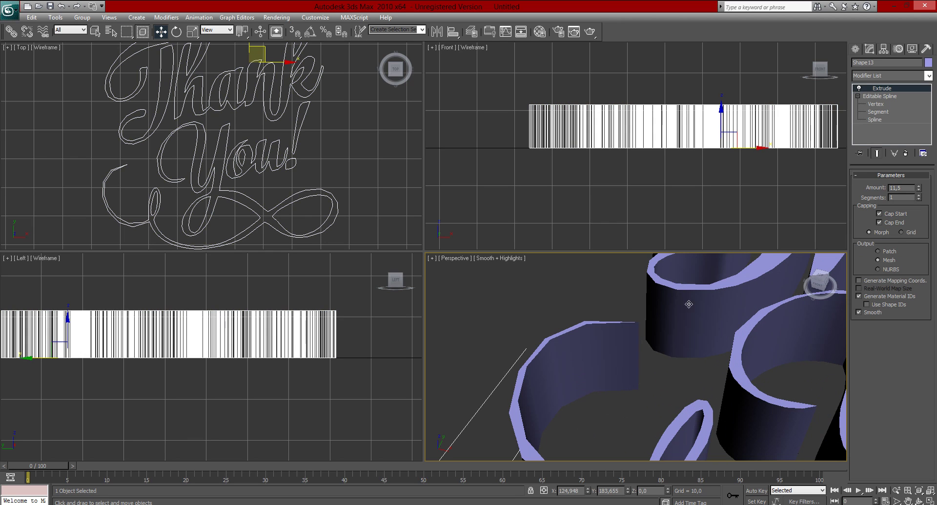
click(883, 100)
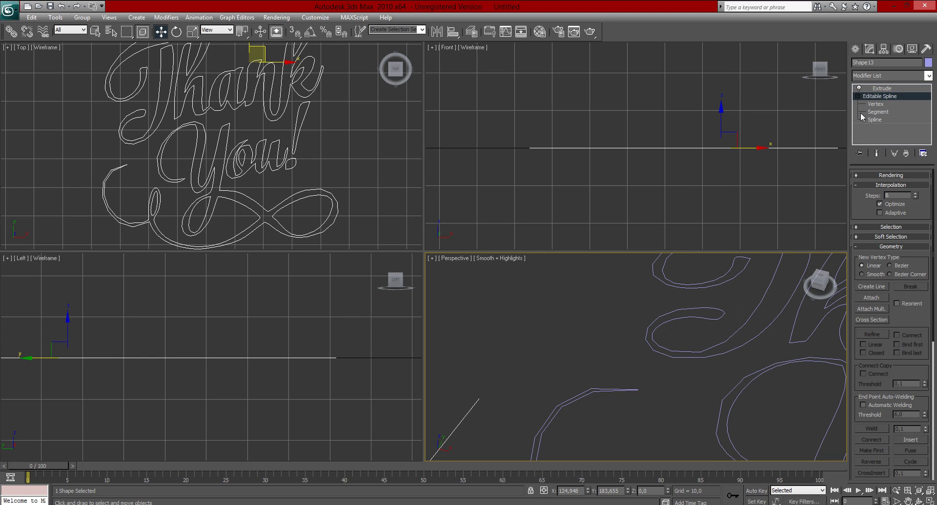
middle_drag(670, 398, 592, 370)
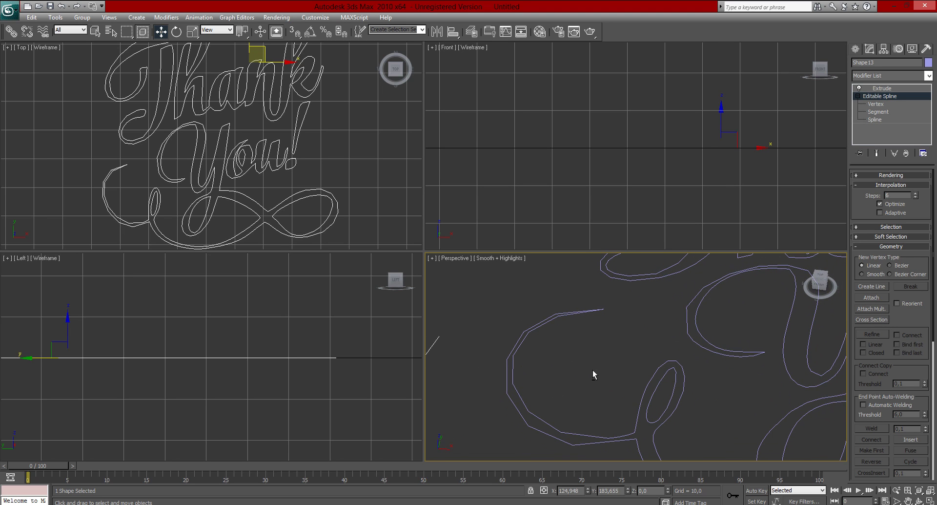
click(880, 213)
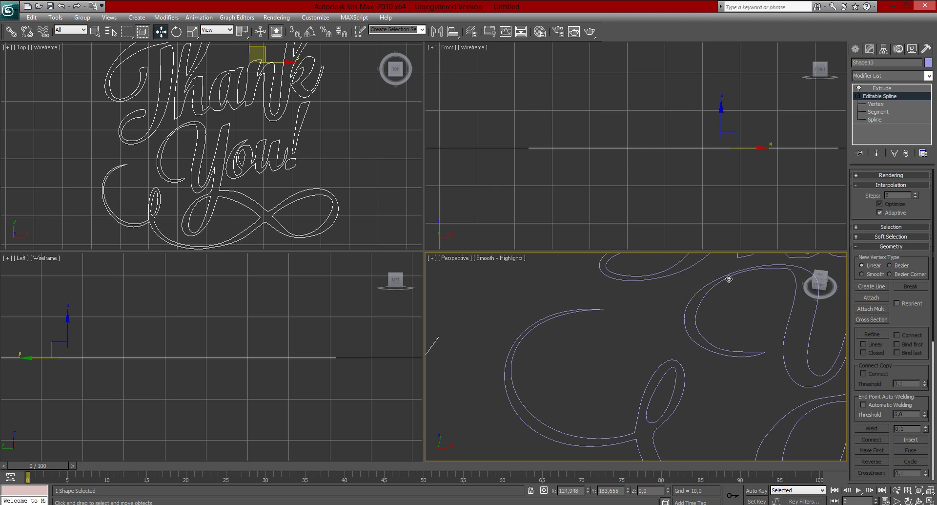
mouse_move(563, 365)
alt+middle_down()
mouse_move(614, 356)
mouse_move(575, 358)
alt+middle_up()
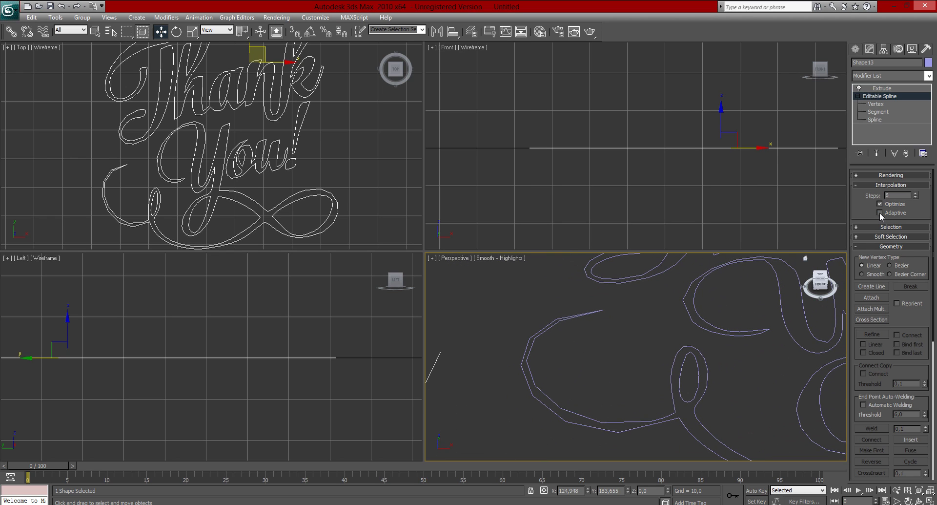
click(879, 212)
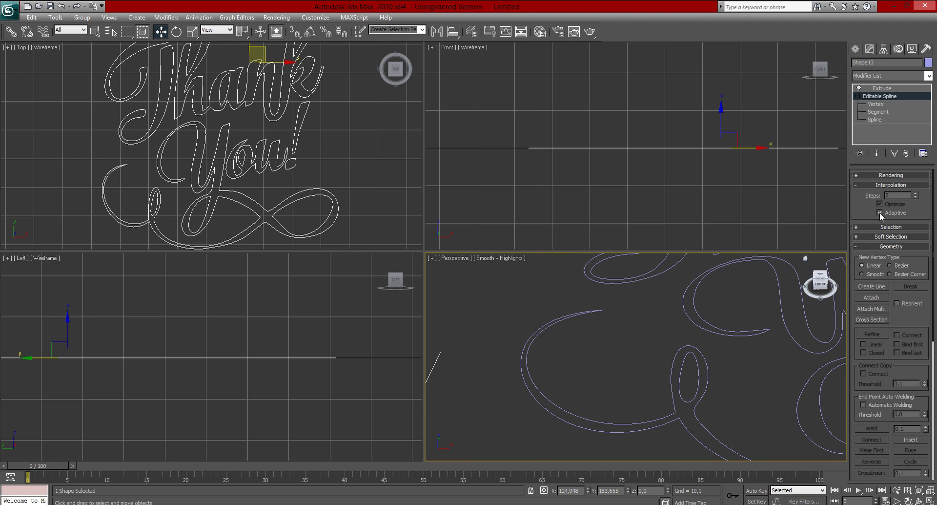
Clear the selection and inspect the extruded lettering with adaptive curves in the Perspective view
click(729, 394)
alt+middle_drag(732, 356, 651, 460)
scroll(645, 369, up, 3)
scroll(665, 404, down, 5)
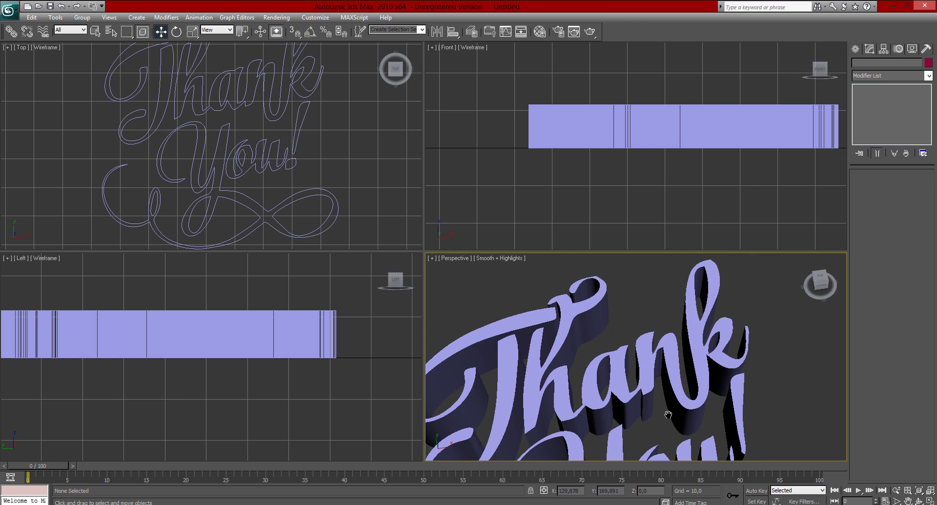